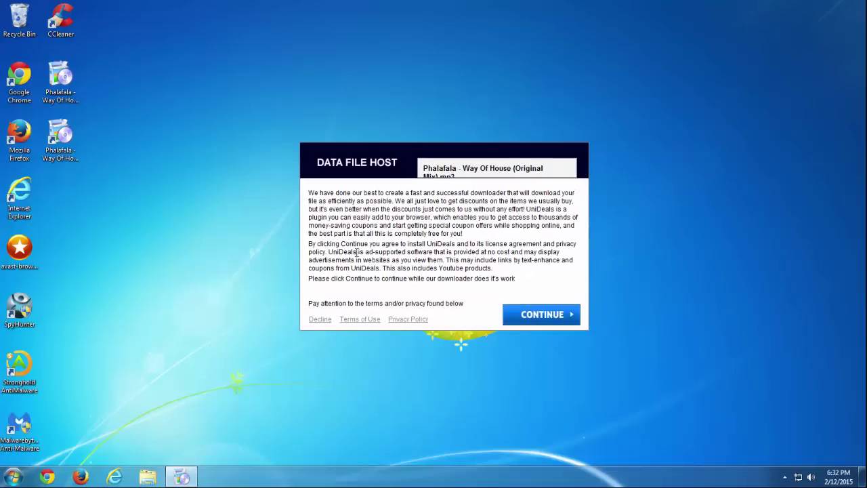
- Accept the UniDeals install offer in the Data File Host installer and continue
click(527, 316)
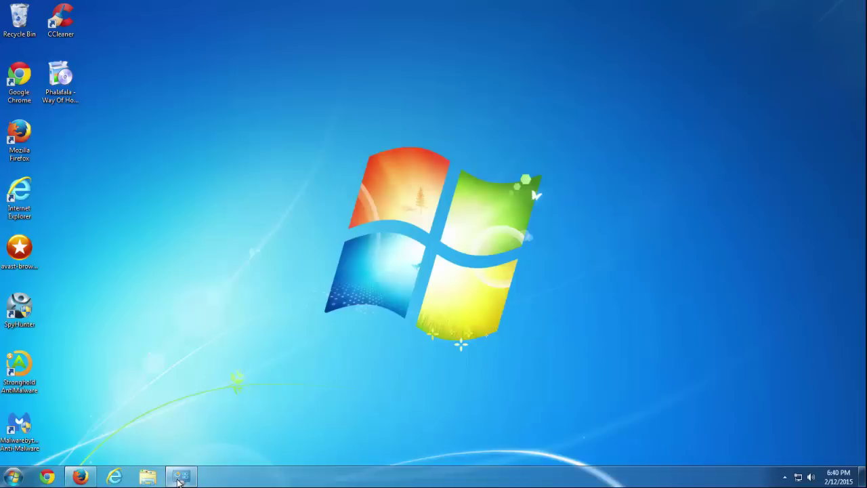
- Show installed programs in Control Panel and widen the list to reveal UniDeals, Print, youtubeadblocker, PointerBooster
mouse_move(181, 477)
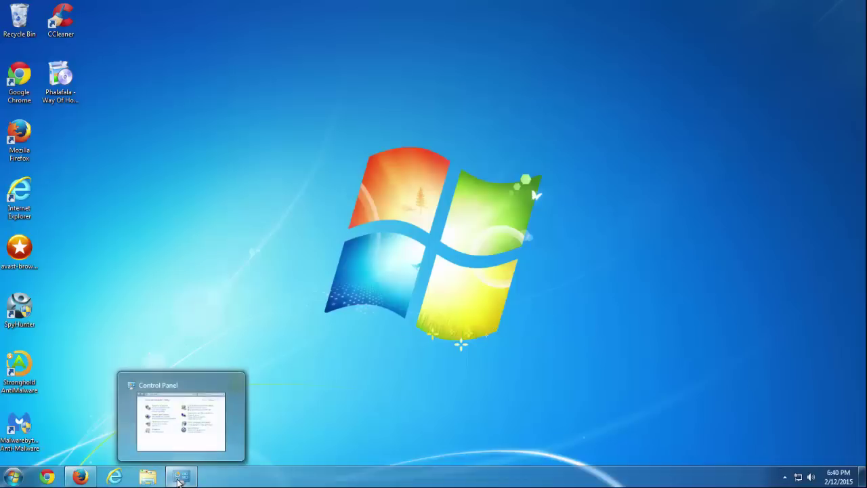
click(180, 416)
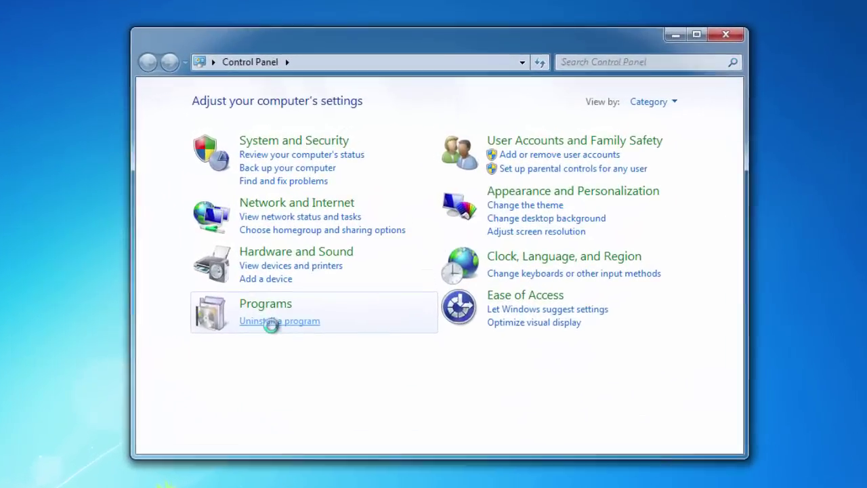
click(317, 258)
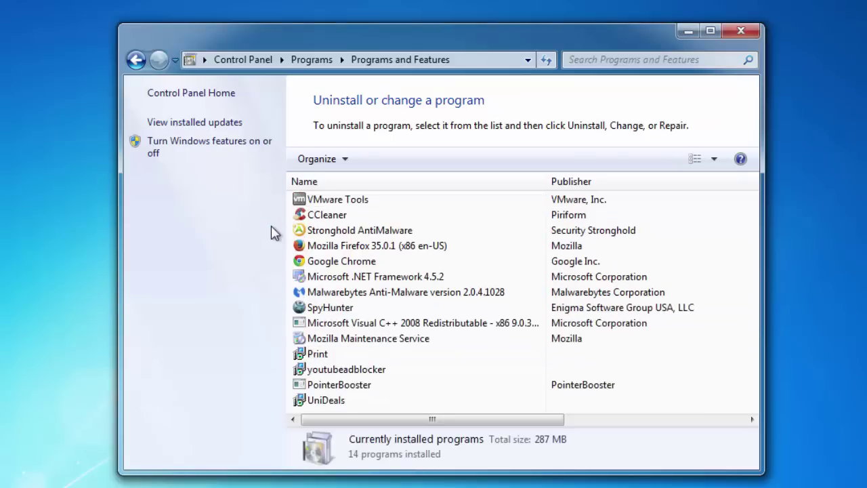
drag(381, 423, 358, 422)
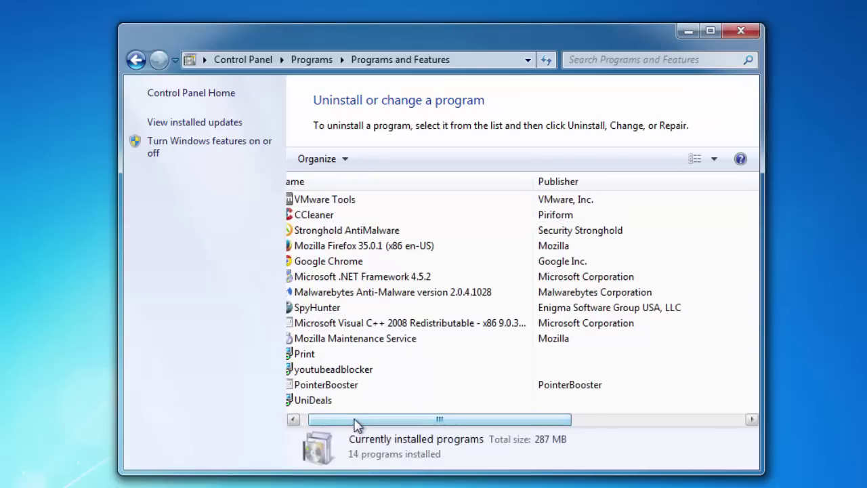
click(329, 356)
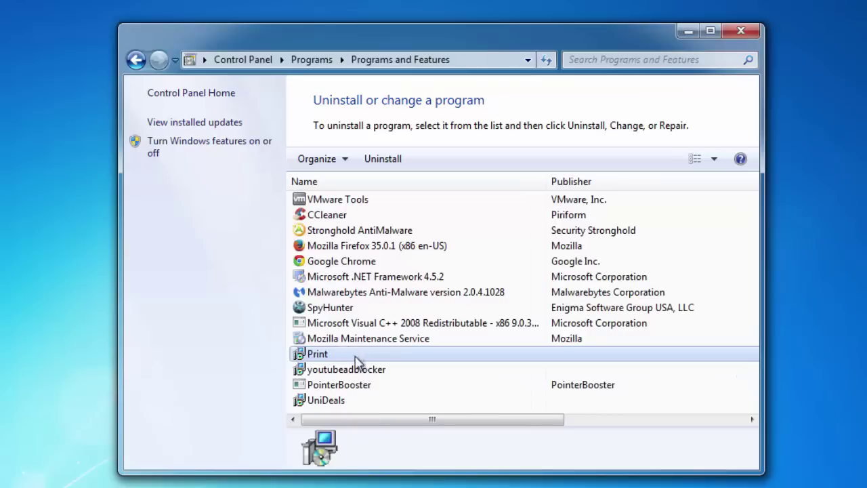
drag(306, 420, 420, 420)
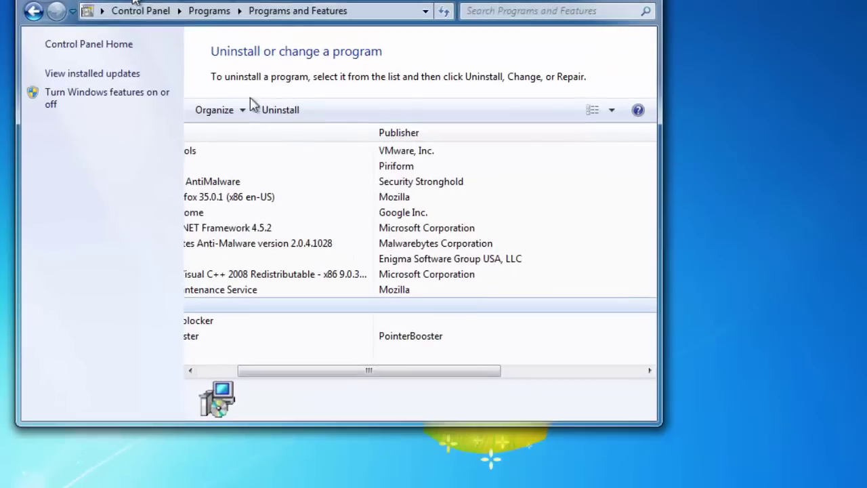
drag(652, 421, 778, 485)
drag(441, 457, 227, 373)
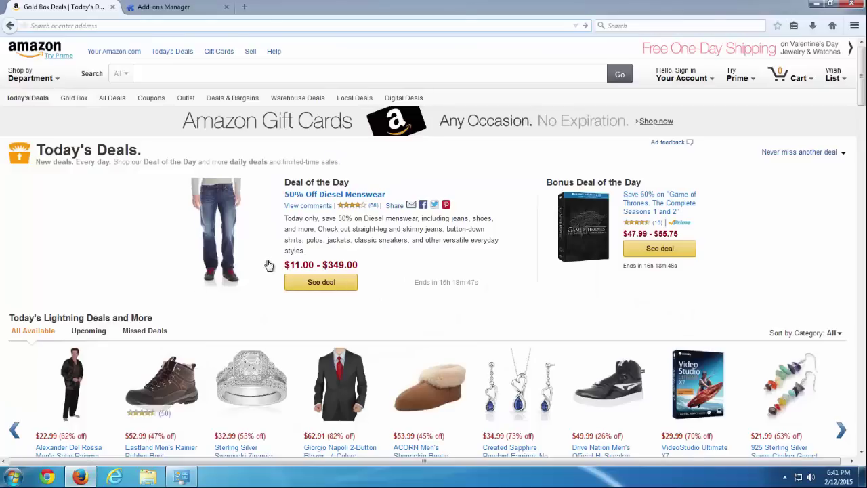
- Review Firefox's UniDeeAlsi 2.0 and youtubeadblocker extensions, then close the add-ons tab
click(164, 7)
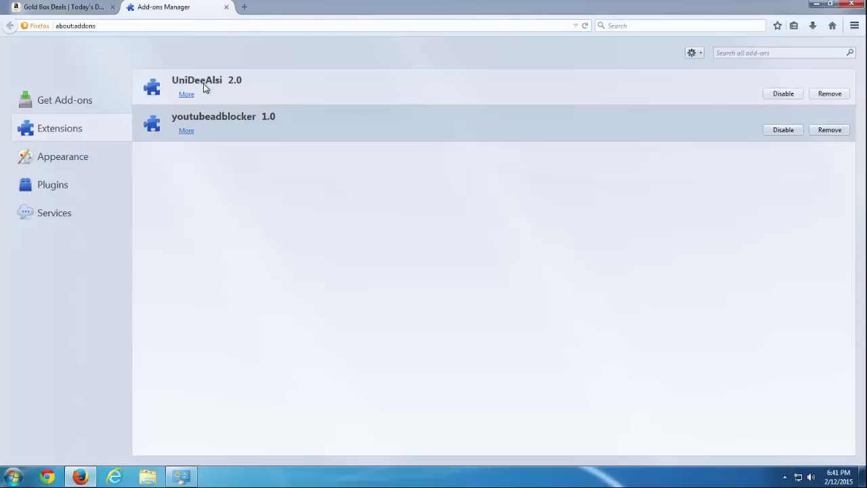
click(85, 8)
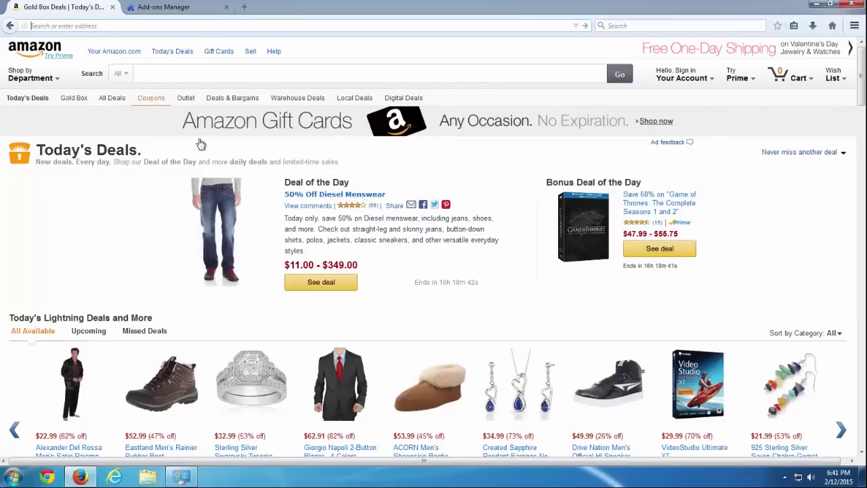
click(226, 7)
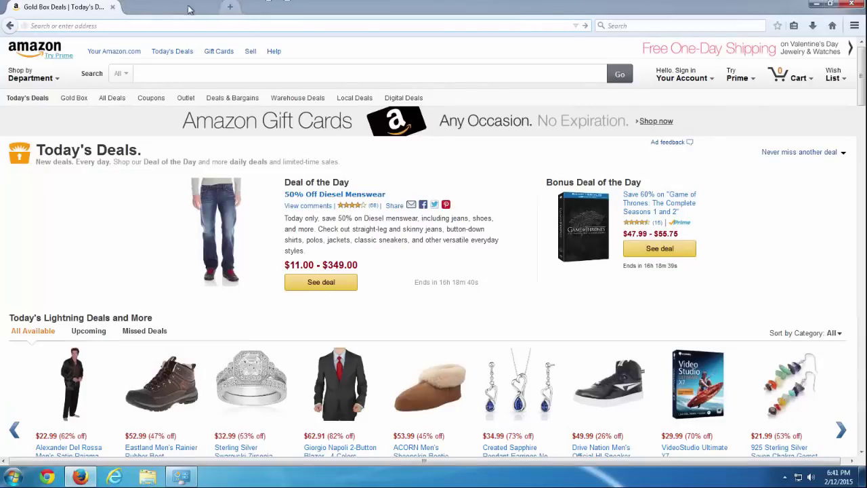
- Close Firefox, then uninstall UniDeals and Print, declining the alternate extension
click(112, 7)
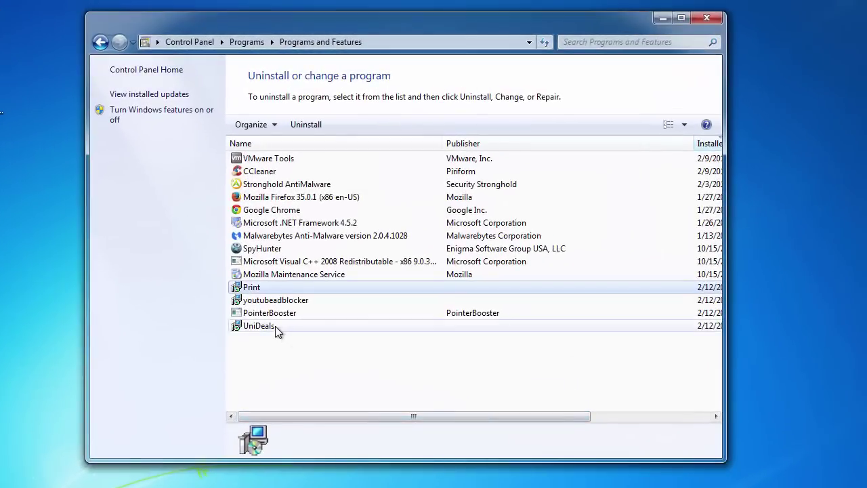
click(262, 327)
click(313, 126)
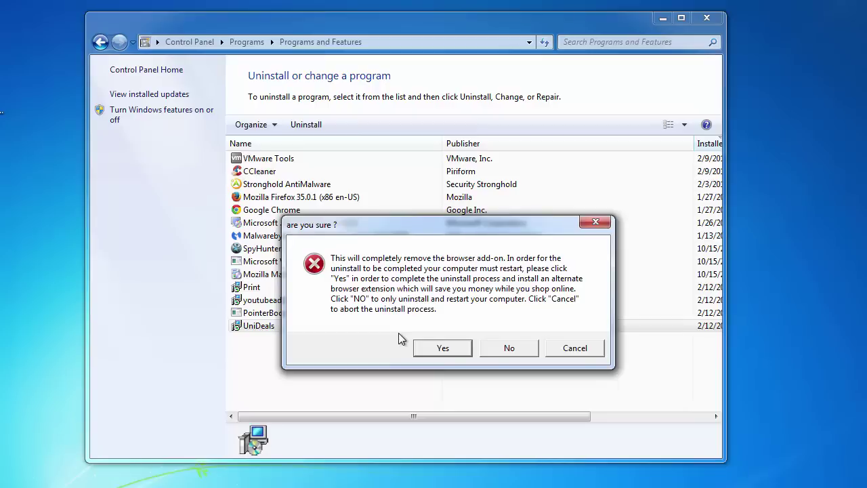
click(519, 348)
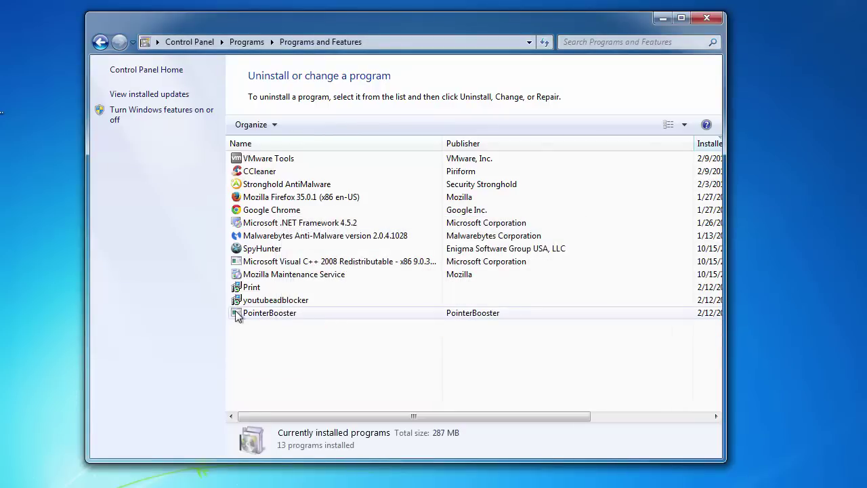
click(251, 287)
click(305, 124)
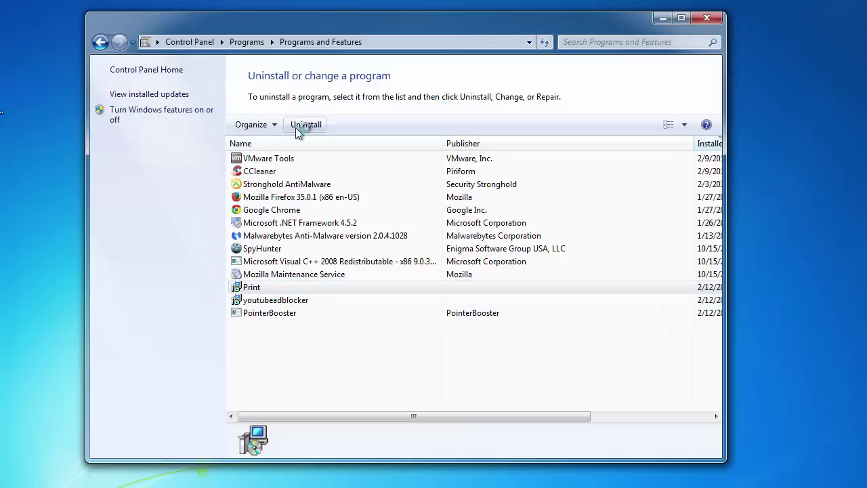
click(510, 349)
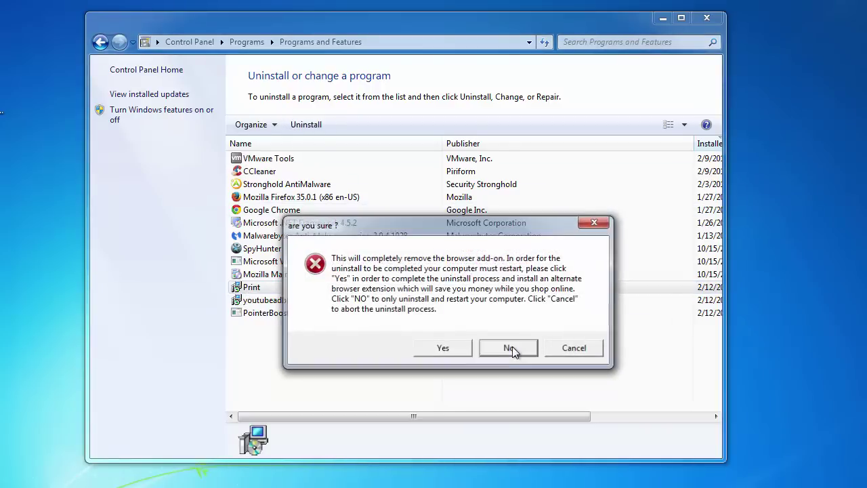
- Uninstall youtubeadblocker and PointerBooster, then close Programs and Features
click(289, 288)
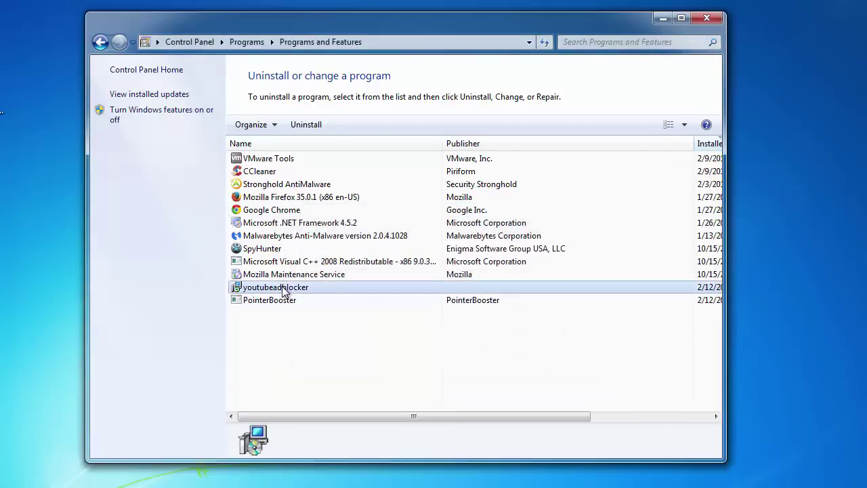
click(307, 126)
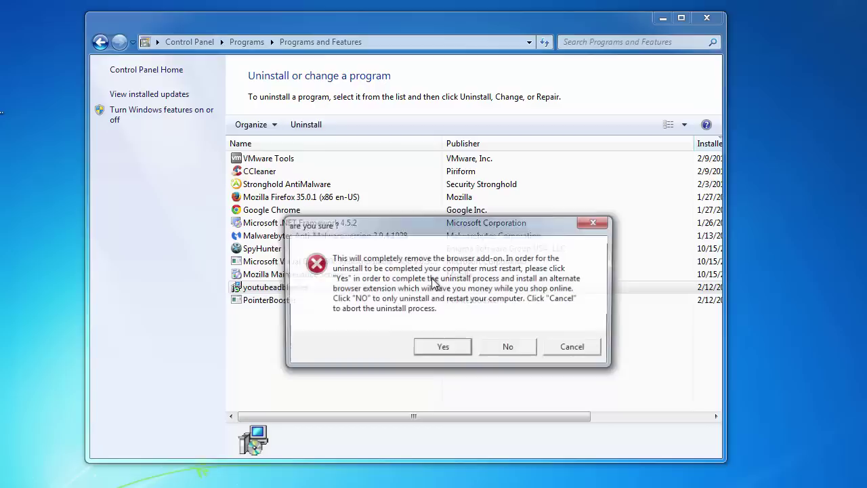
click(511, 349)
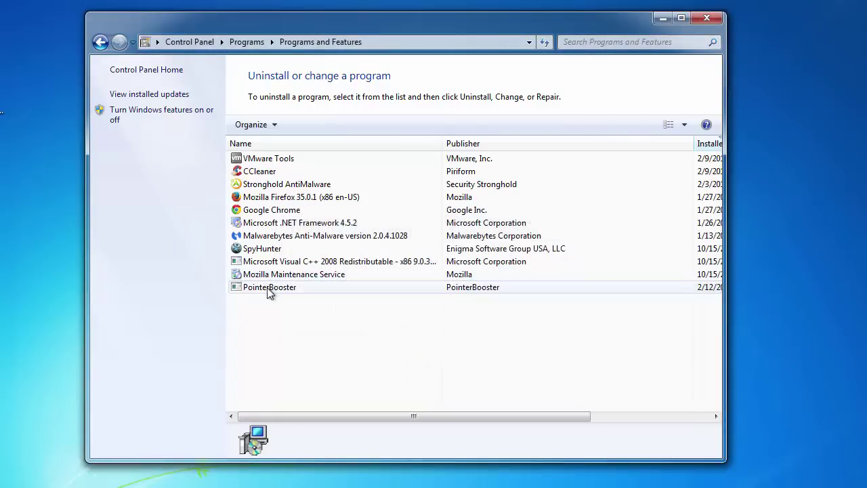
click(258, 288)
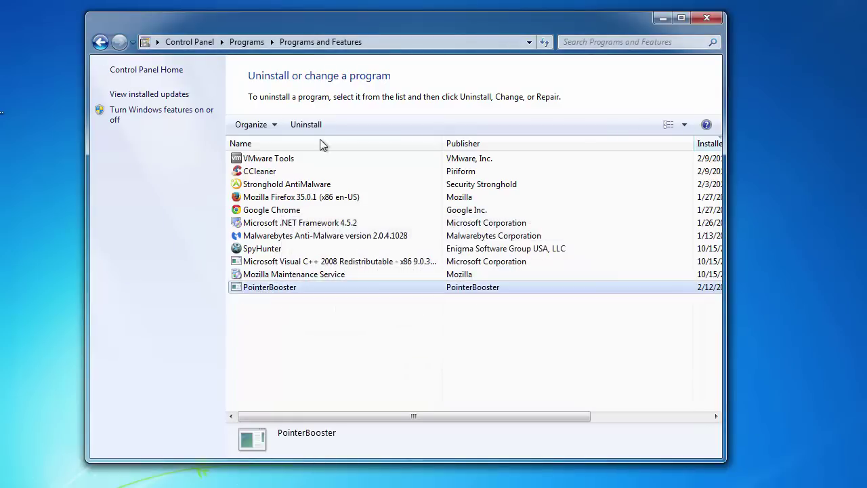
click(306, 127)
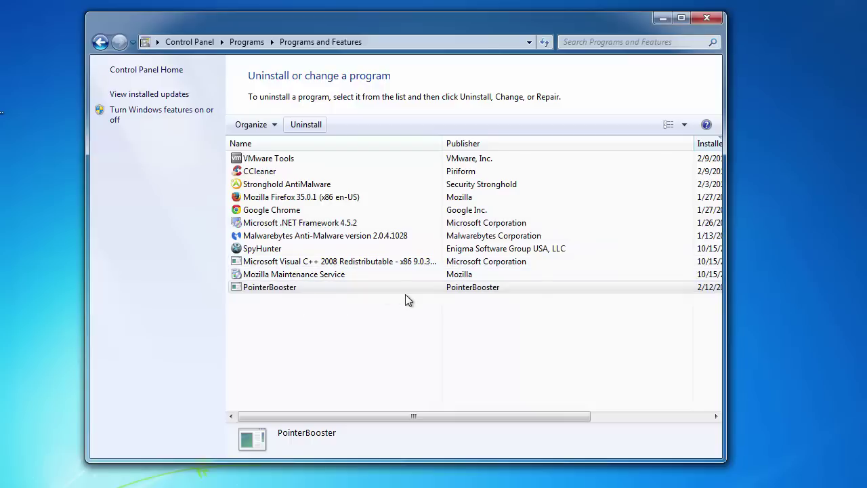
click(429, 336)
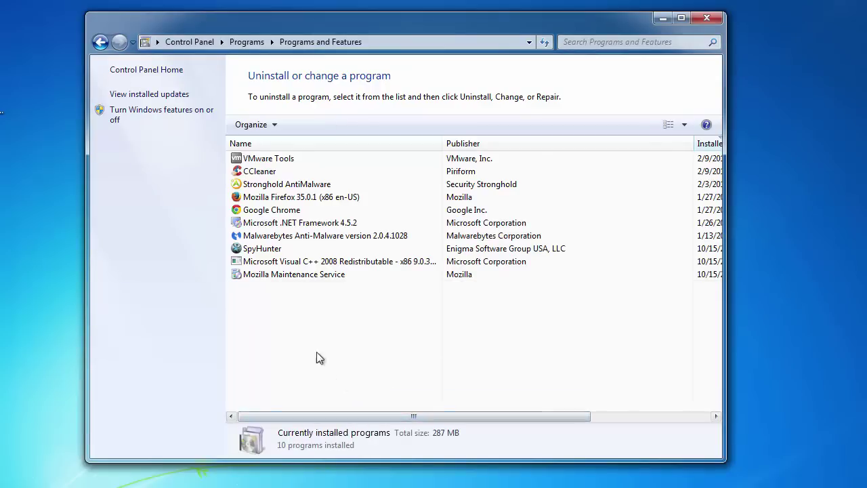
click(709, 21)
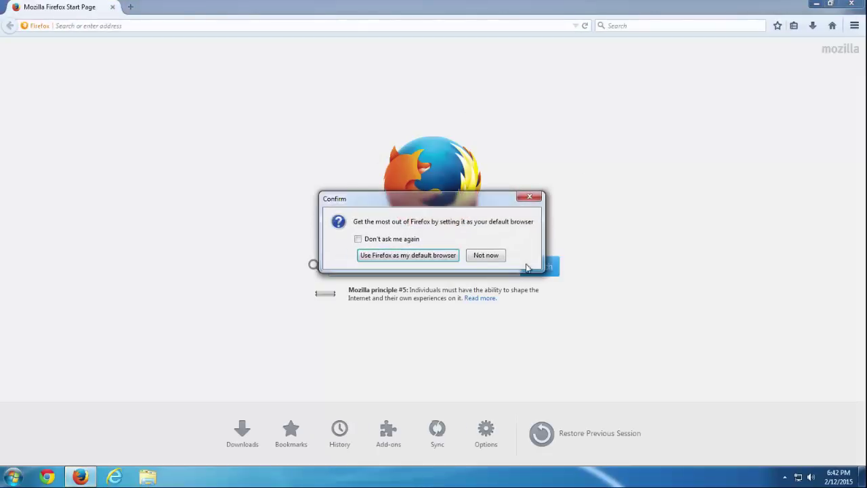
- Dismiss Firefox's default-browser prompt, check the add-ons manager, then close Firefox with both tabs
click(493, 260)
click(854, 26)
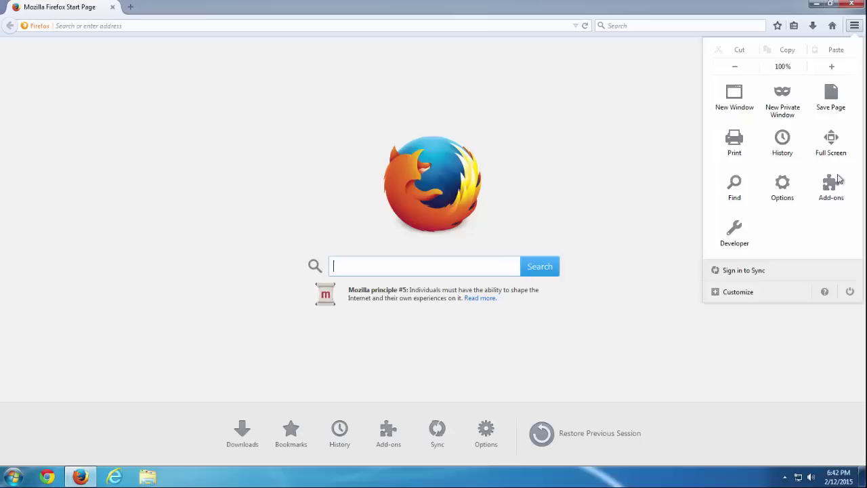
click(832, 185)
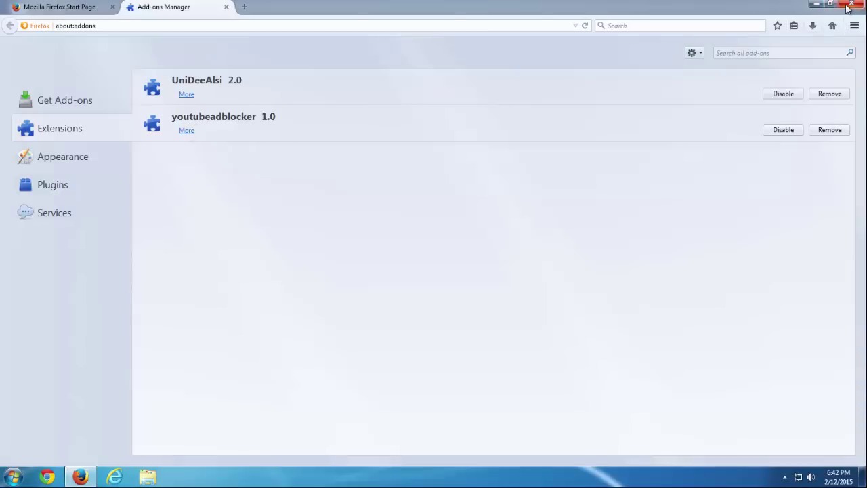
click(849, 7)
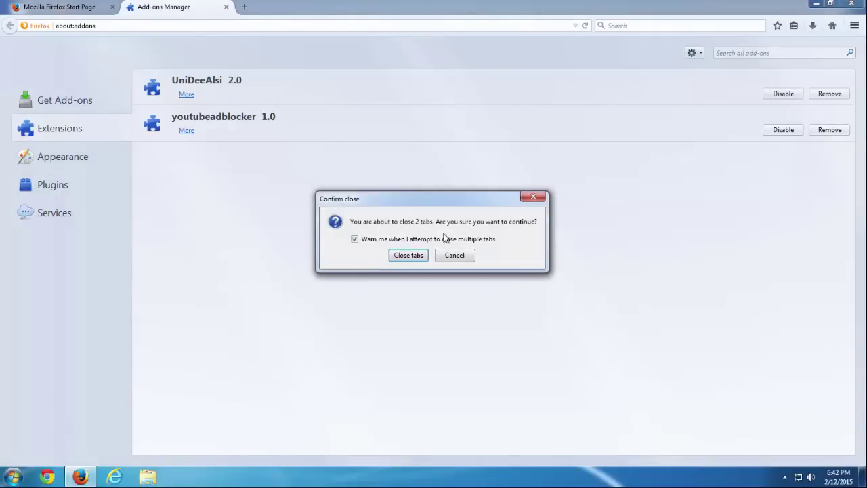
click(411, 256)
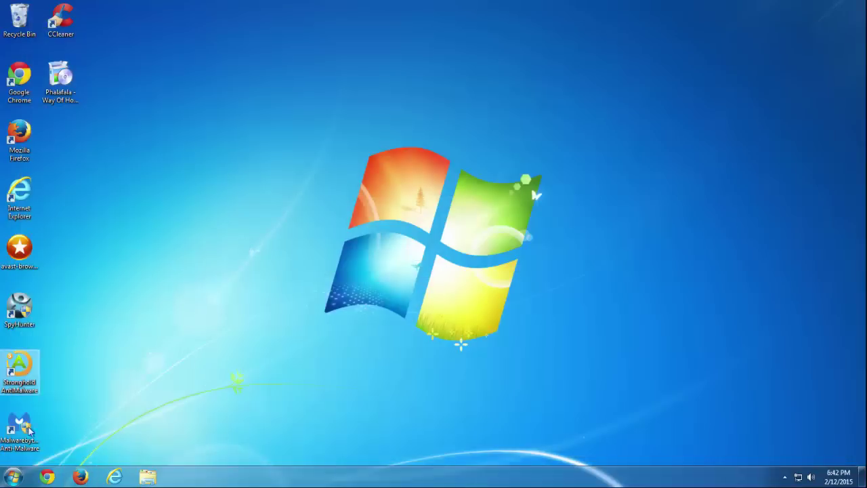
- Launch SpyHunter with administrator rights, then start a Malwarebytes scan and database update
double_click(21, 299)
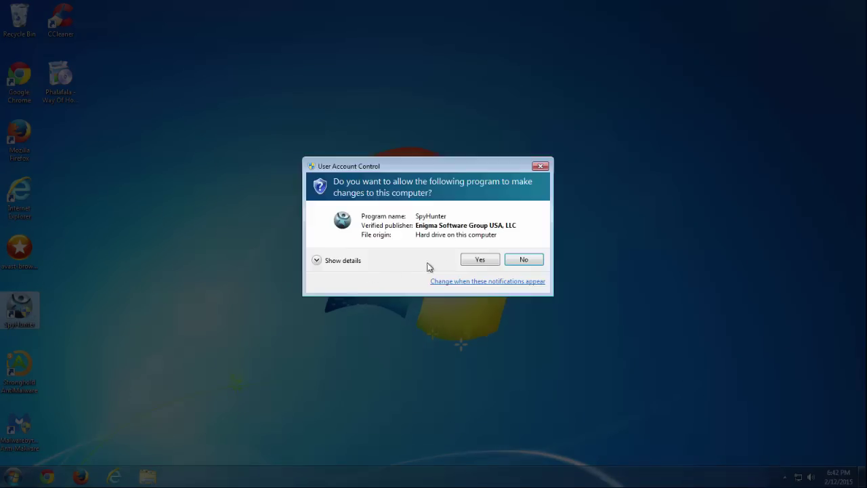
click(478, 261)
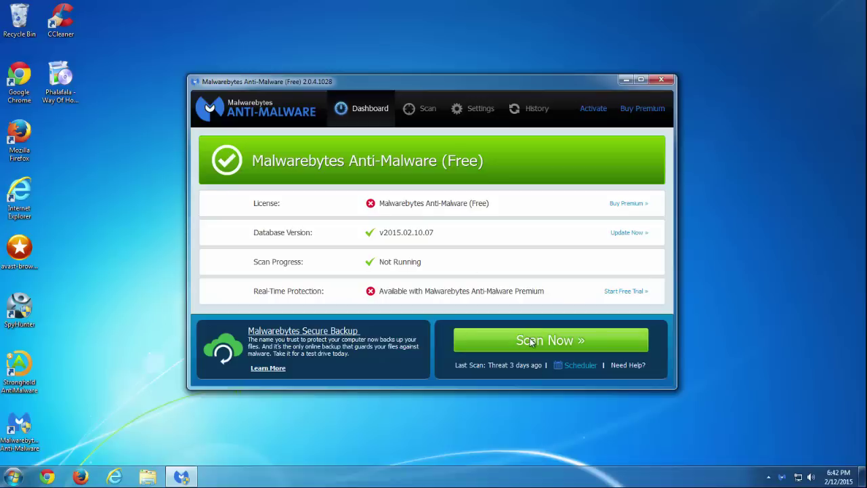
click(532, 342)
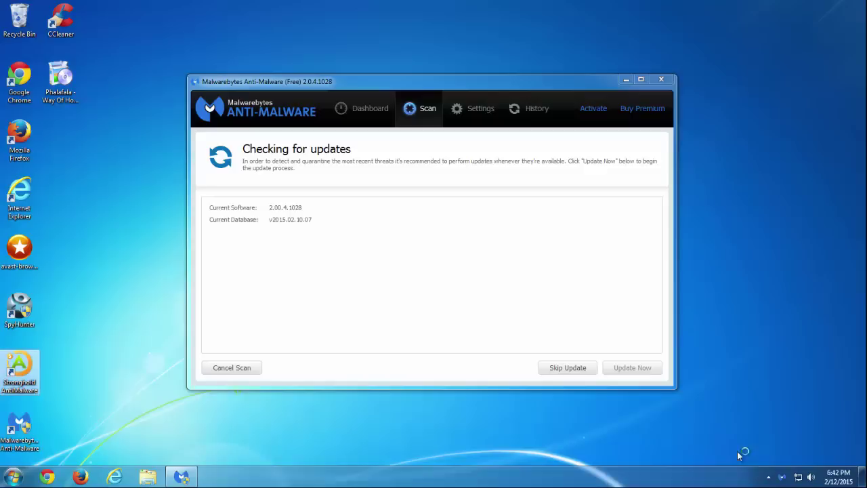
click(633, 368)
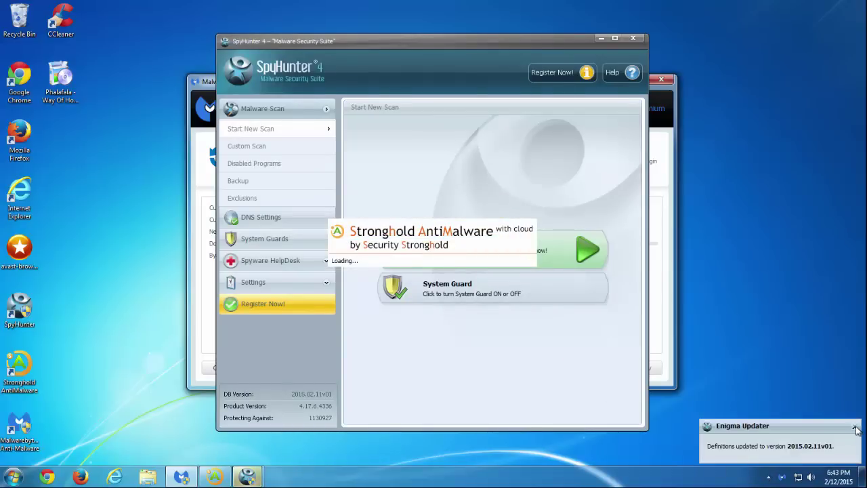
- Dismiss the Enigma Updater notice, bring SpyHunter forward and select the Adware Helpers threat
click(856, 428)
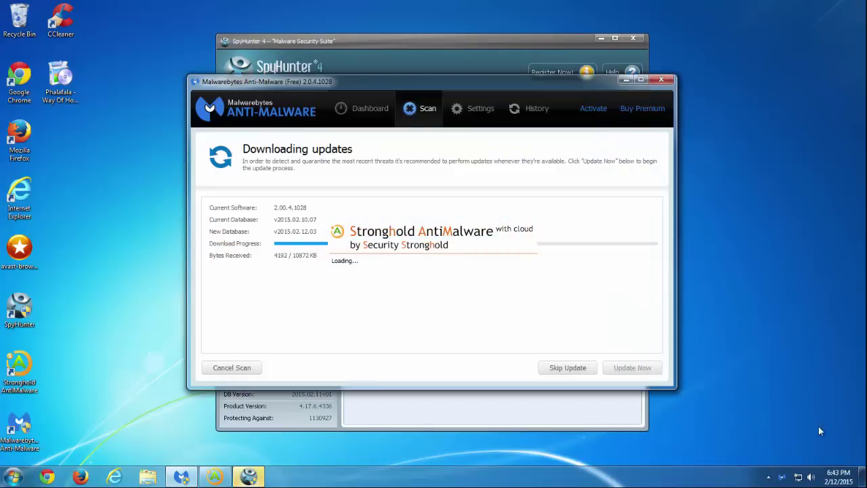
click(249, 477)
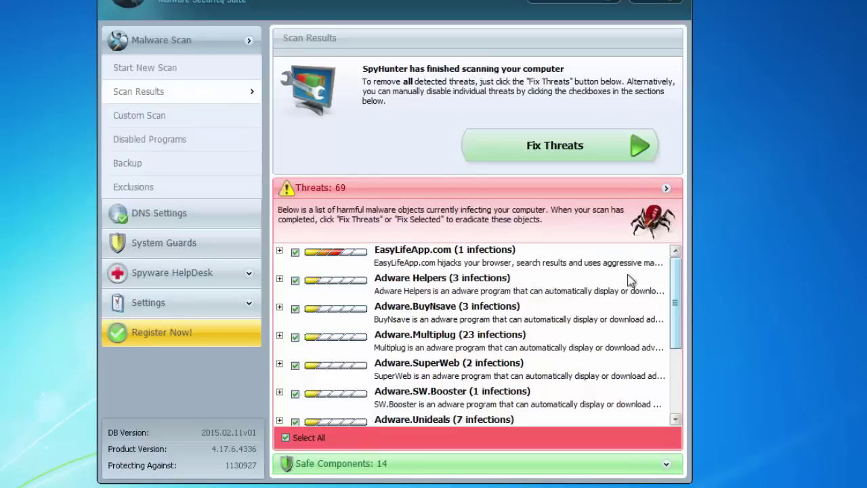
click(381, 296)
scroll(427, 329, down, 1)
scroll(428, 332, down, 2)
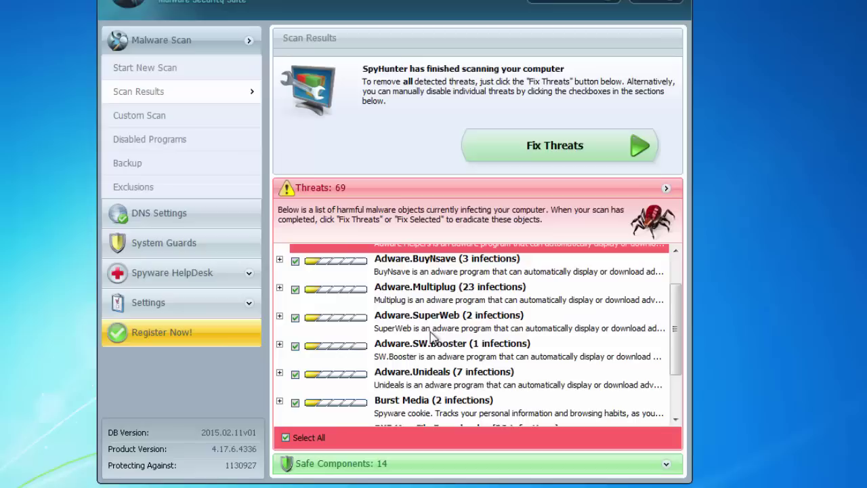
- Expand and read the Adware.Unideals threat details, then collapse them
click(415, 381)
click(280, 373)
scroll(478, 379, down, 8)
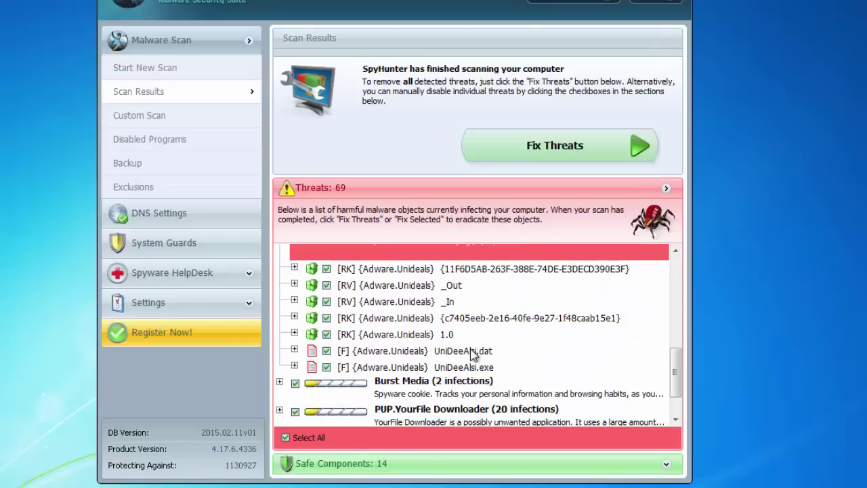
scroll(472, 356, up, 5)
scroll(465, 365, down, 1)
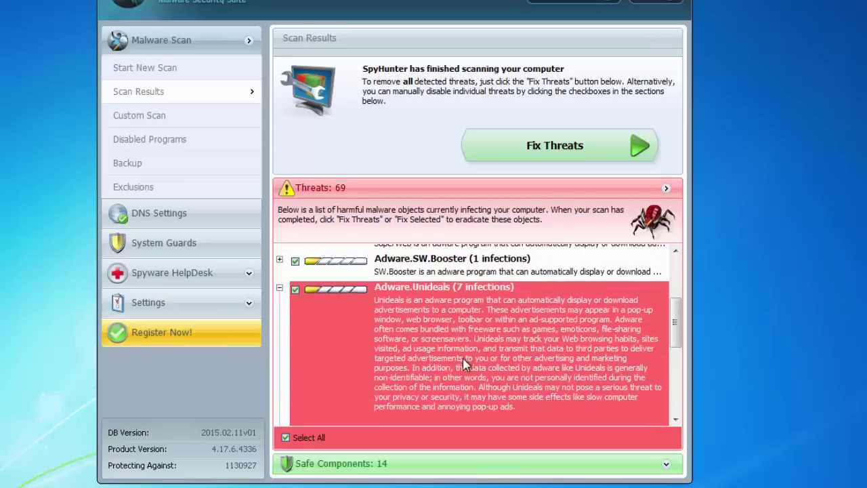
scroll(467, 363, up, 5)
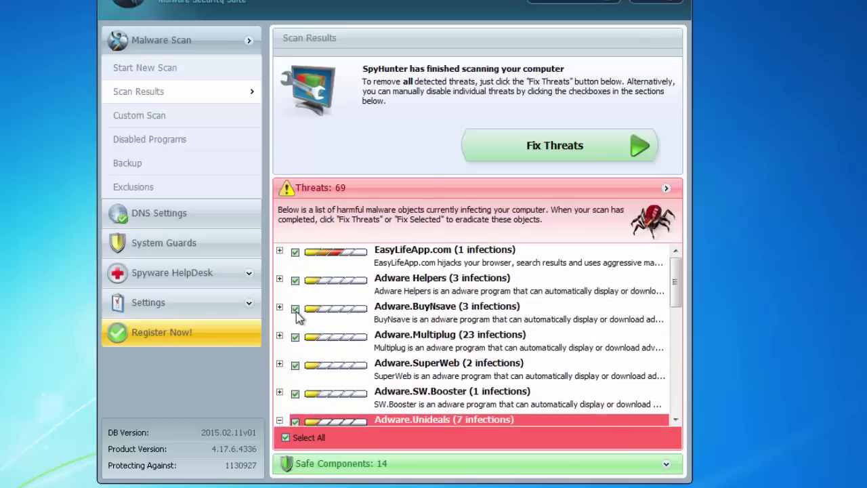
scroll(291, 373, down, 1)
click(279, 374)
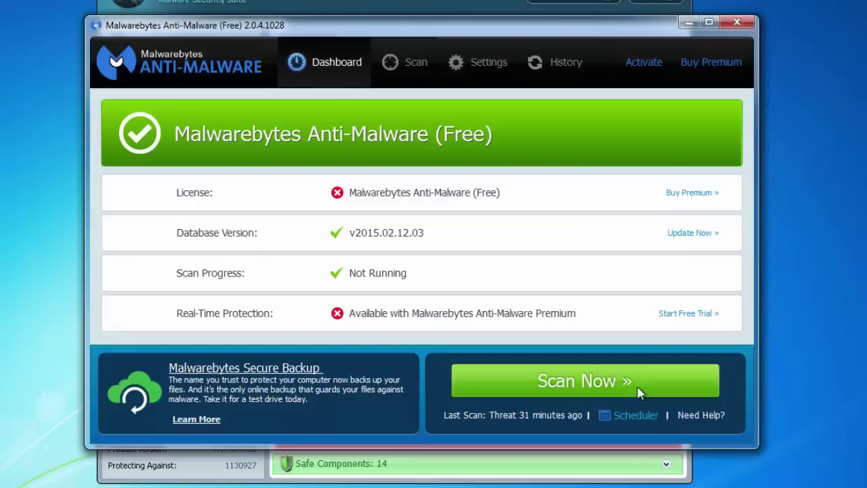
- Quarantine Malwarebytes' three detected items, then close Malwarebytes and Stronghold AntiMalware
drag(430, 36, 414, 32)
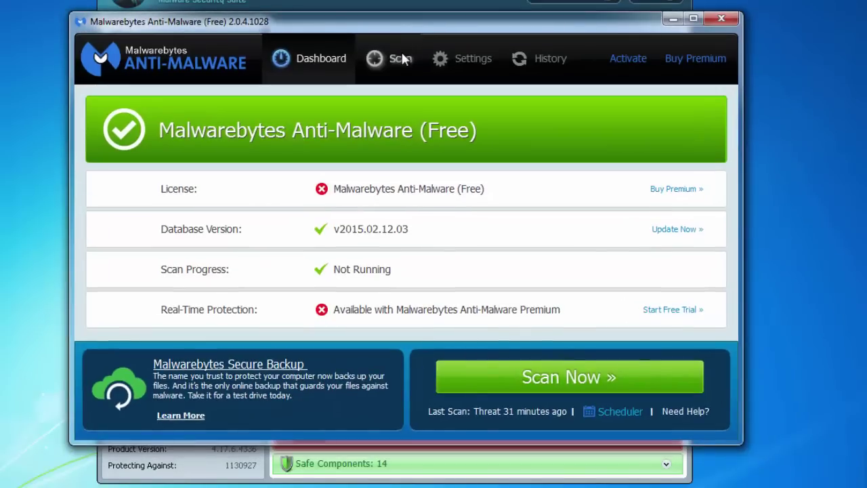
click(402, 60)
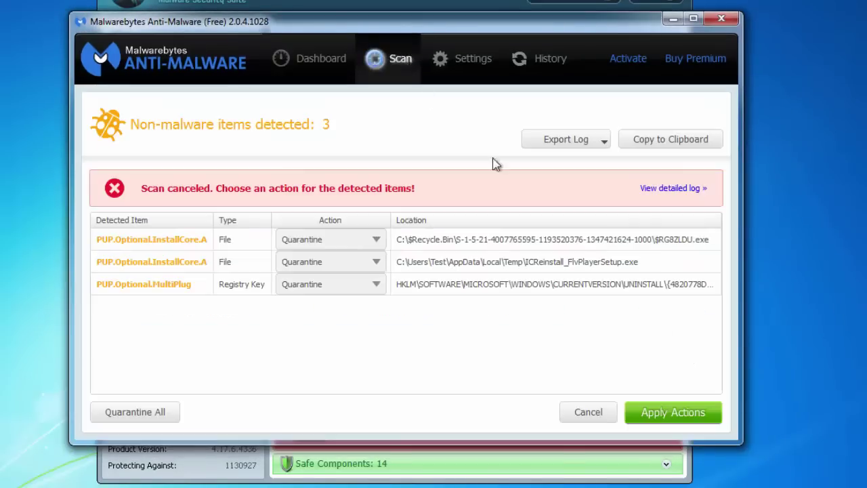
click(678, 415)
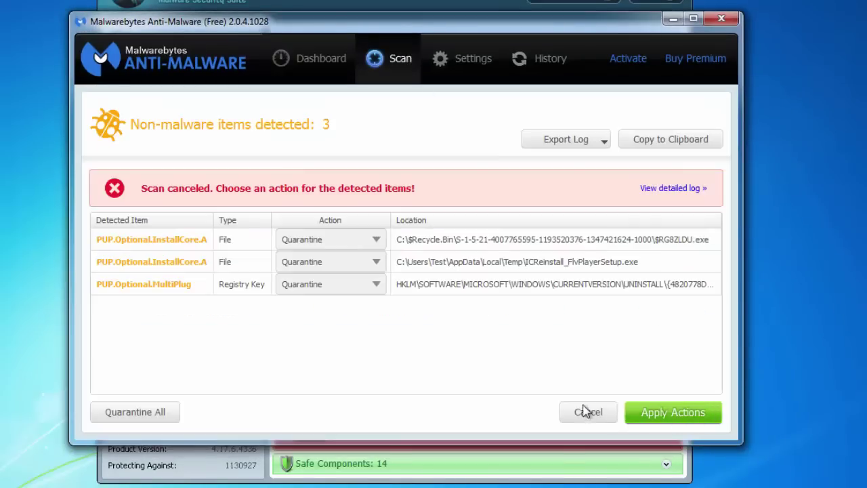
click(730, 21)
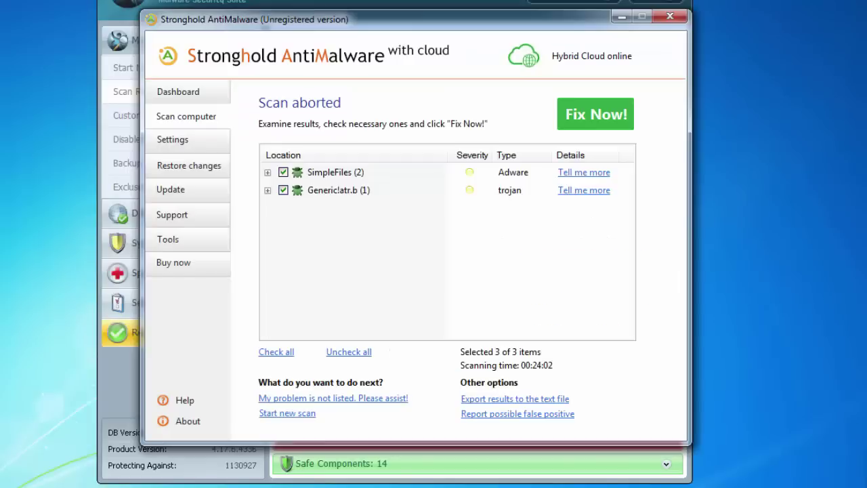
click(672, 14)
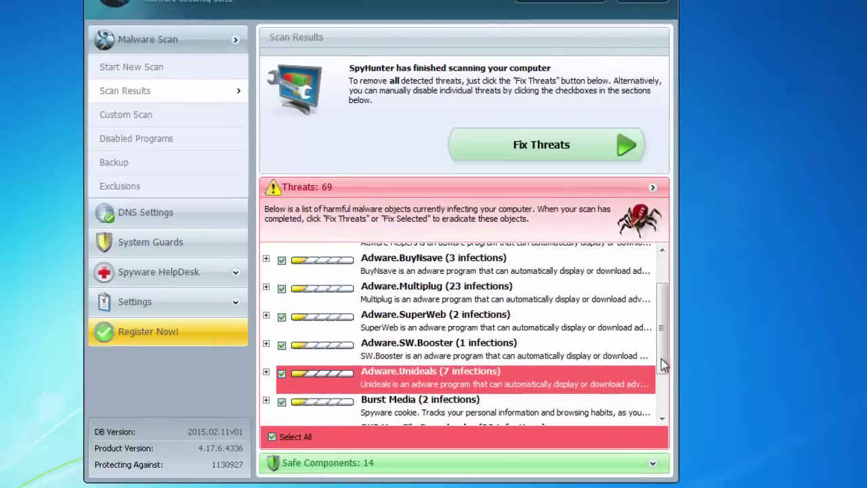
- Move SpyHunter's results window aside, scroll its threat list to the top, and open the desktop's shortcut menu
drag(663, 365, 724, 270)
drag(694, 296, 648, 333)
scroll(649, 337, up, 3)
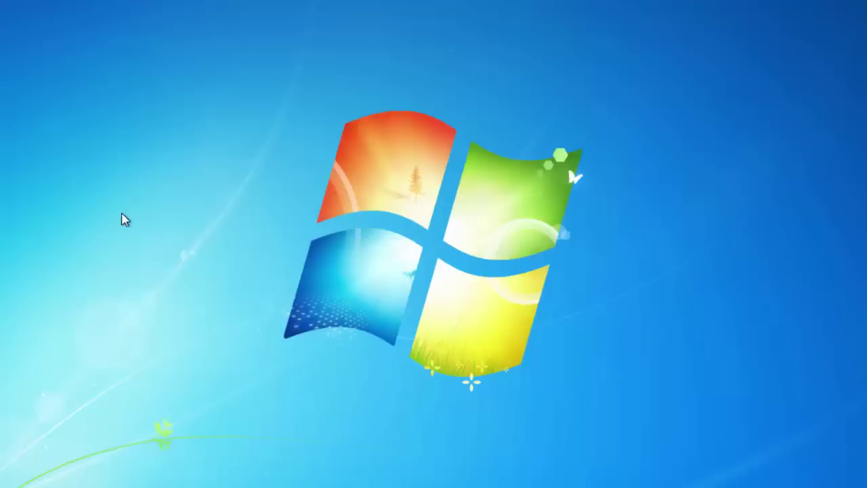
right_click(122, 215)
- Refresh the desktop and relaunch Firefox, dismissing its default-browser prompt
click(167, 259)
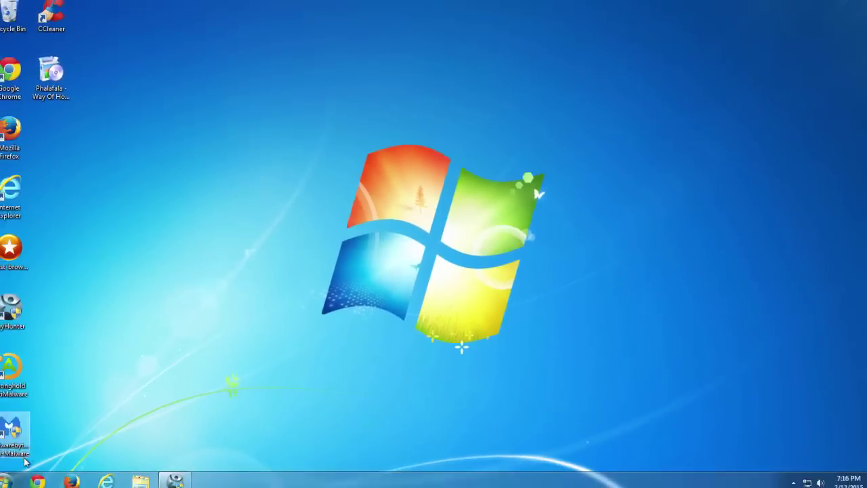
click(10, 482)
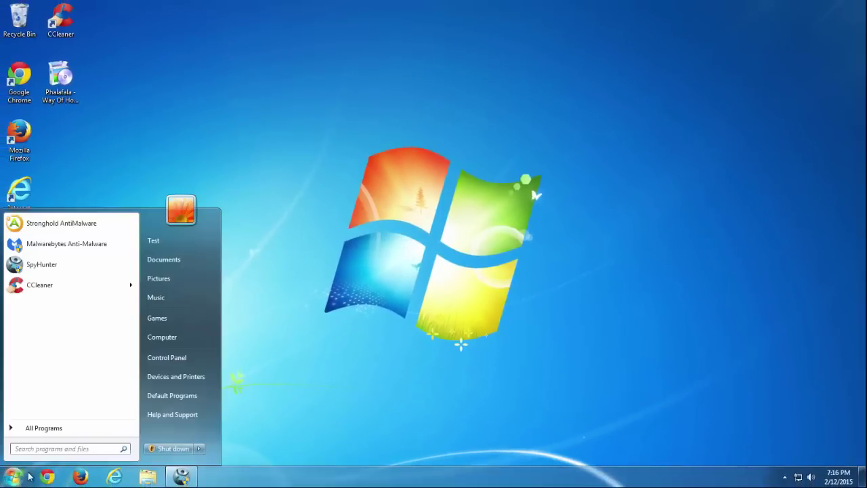
click(470, 183)
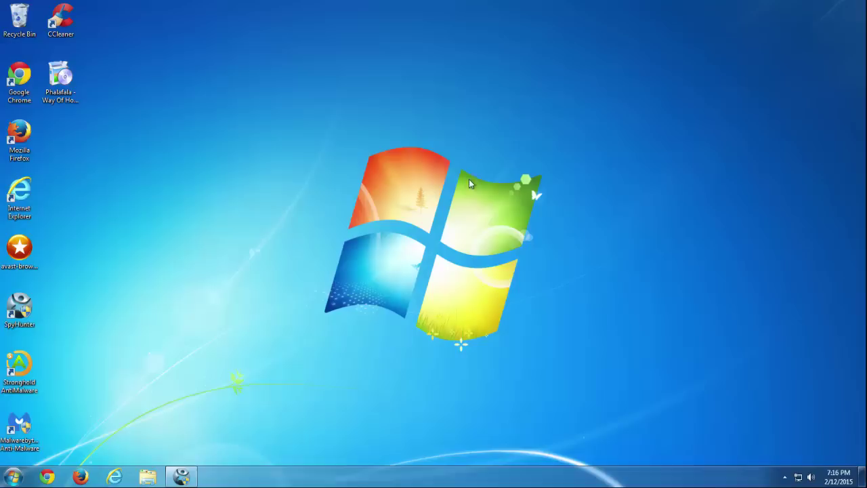
click(80, 475)
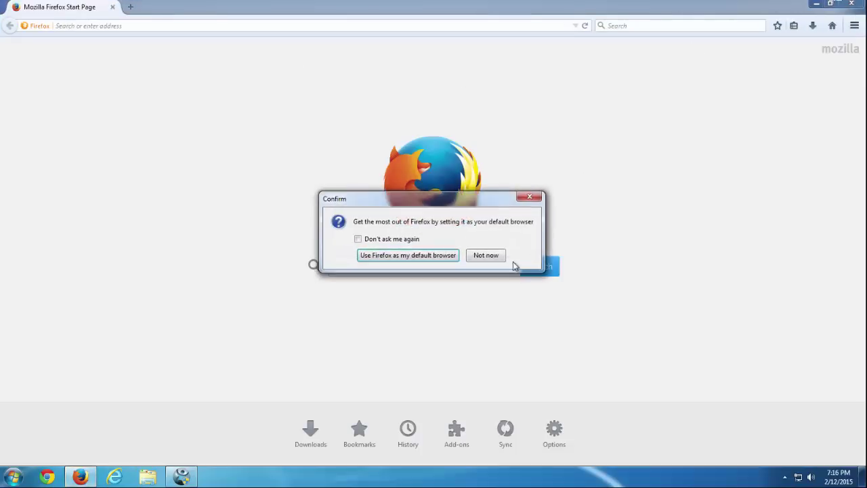
click(505, 259)
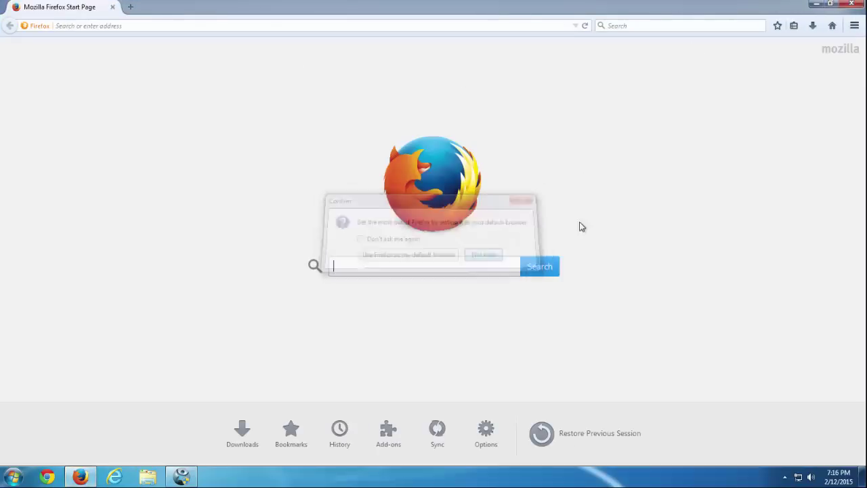
- Remove the youtubeadblocker and UniDeeAlsi extensions, then close Firefox and both tabs
click(855, 25)
click(834, 191)
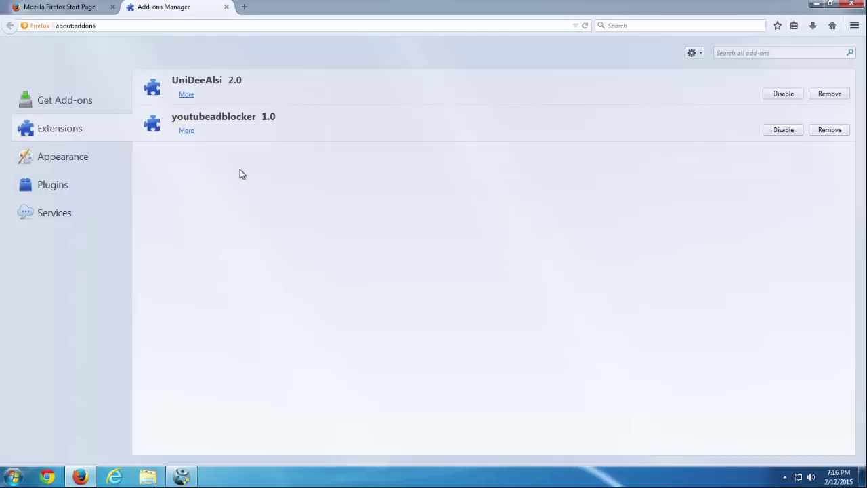
click(827, 132)
click(830, 94)
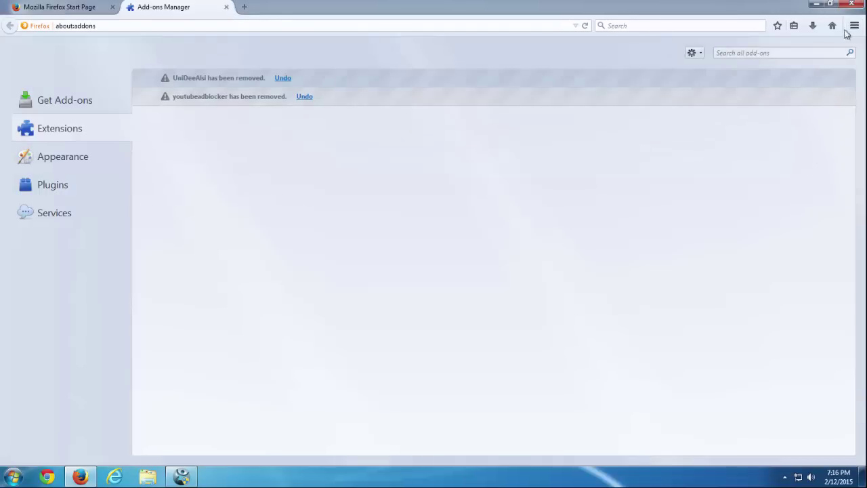
click(852, 3)
click(408, 255)
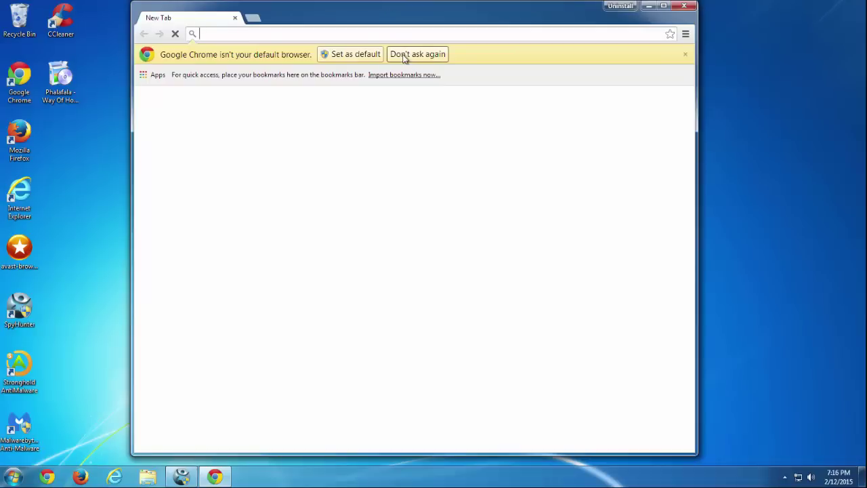
- Dismiss the default-browser prompt and open Chrome's Extensions page via chrome://settings
click(404, 57)
click(686, 36)
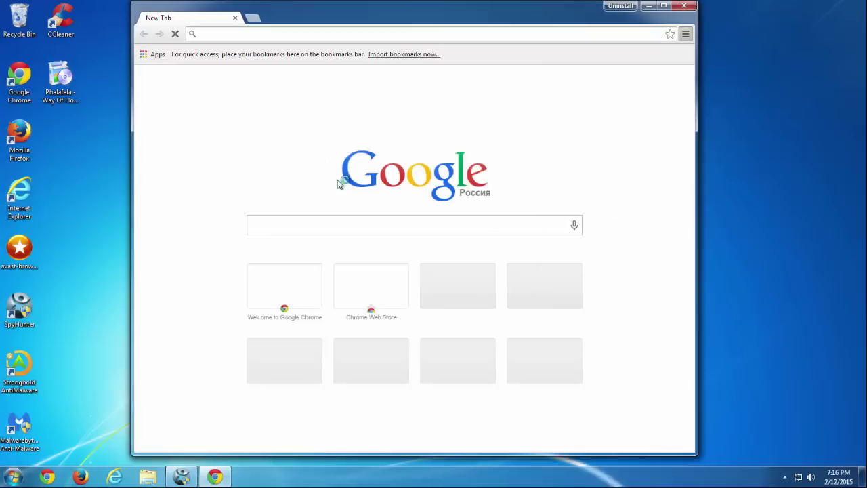
click(248, 33)
text(chrome://settings)
key(Return)
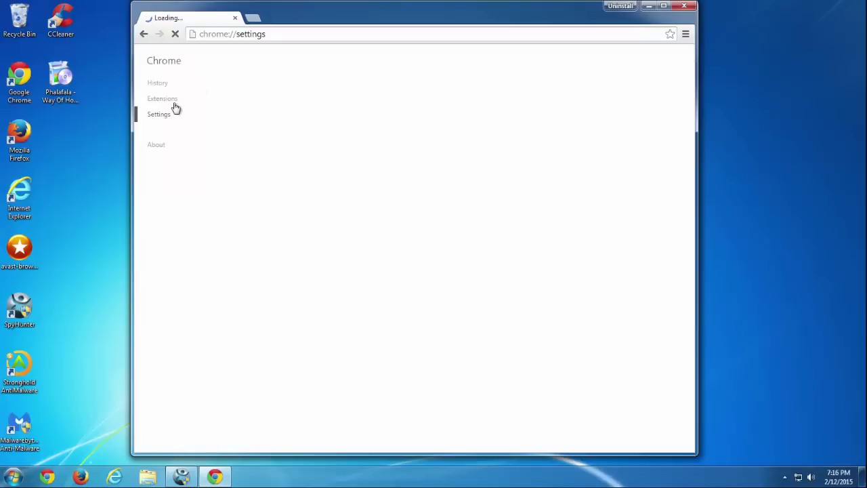
click(162, 101)
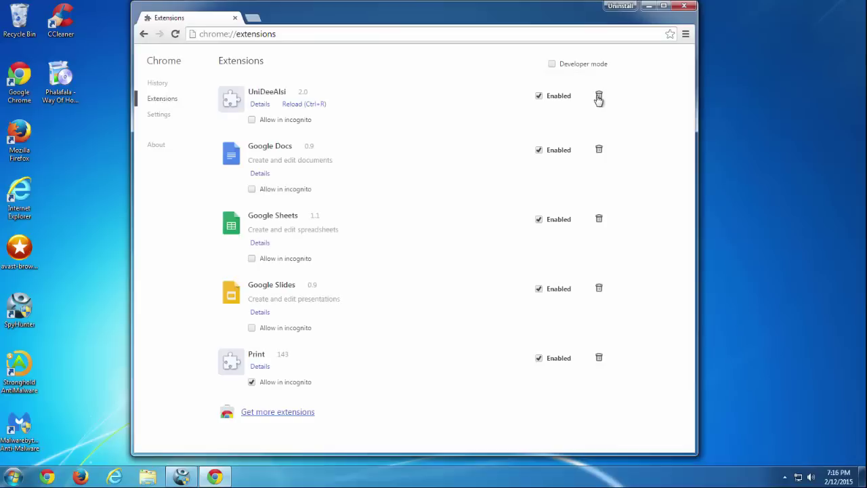
- Remove the UniDeeAlsi and Print extensions, confirming each removal
click(599, 96)
click(426, 128)
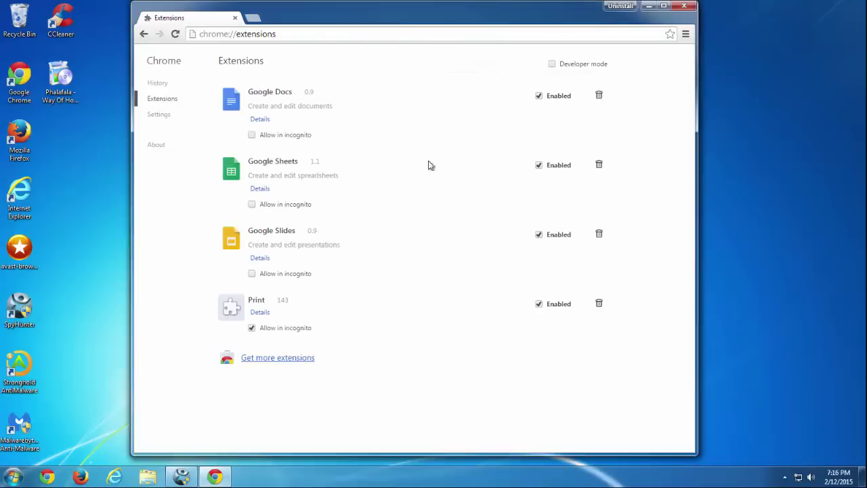
click(599, 304)
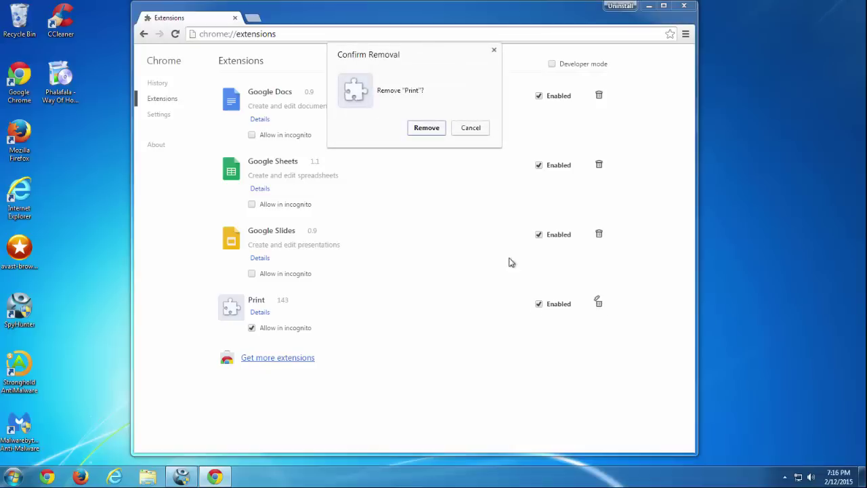
click(427, 127)
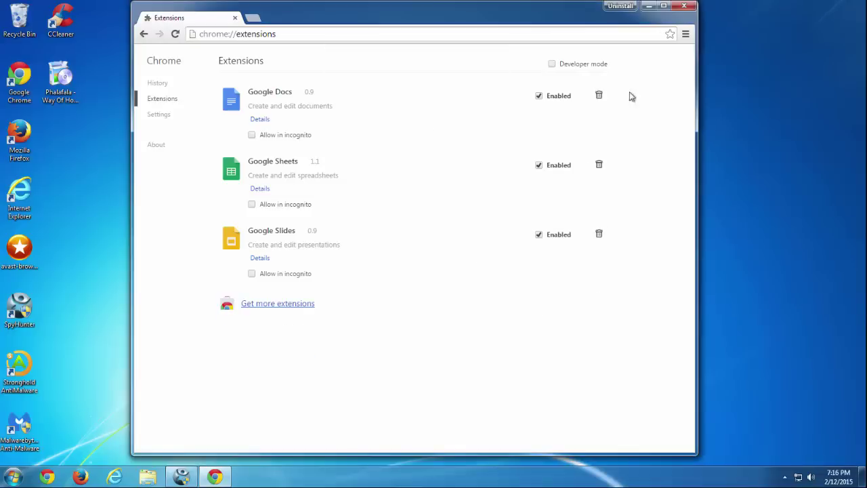
- Close Chrome and run the avast browser cleanup desktop shortcut as administrator
click(679, 8)
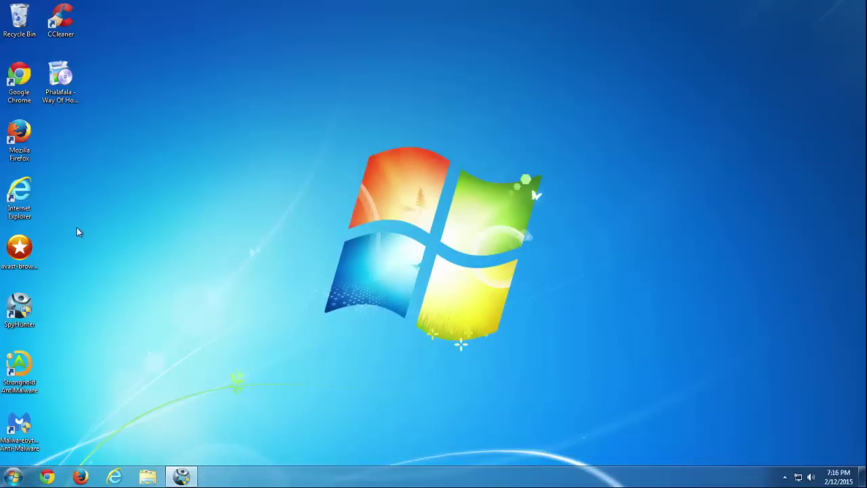
click(19, 244)
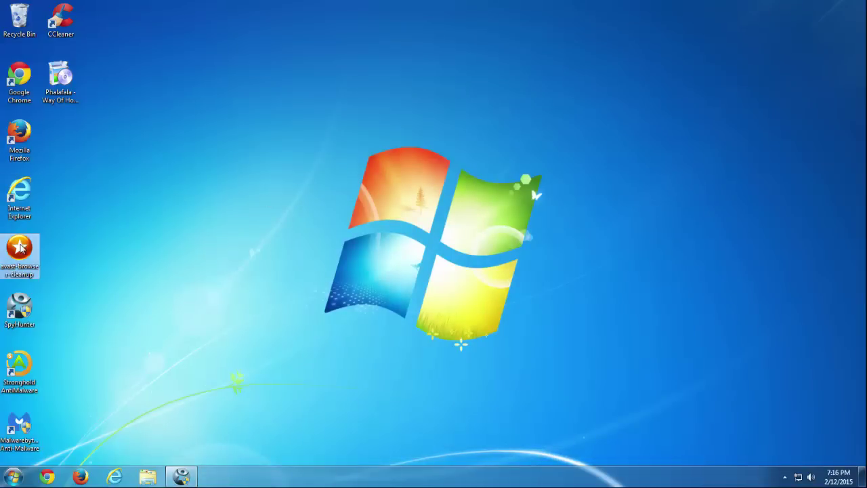
right_click(19, 235)
click(60, 265)
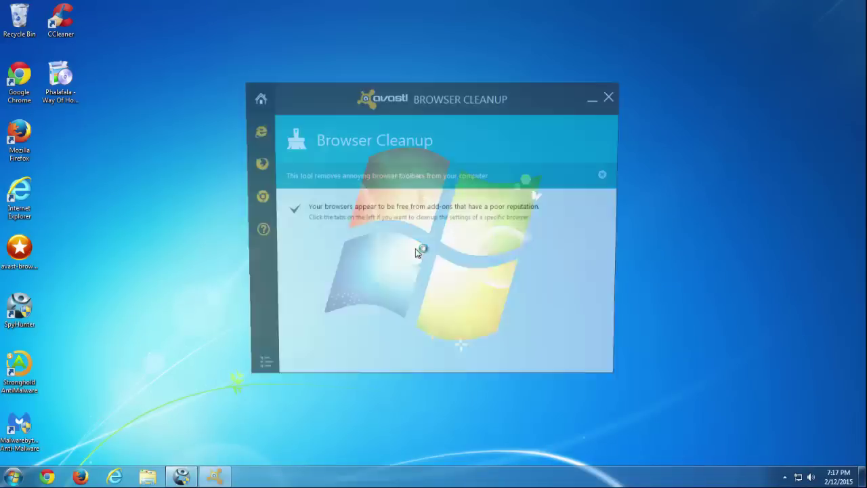
- Reset Internet Explorer to original settings with Complete free cleanup, then close the confirmation
click(240, 120)
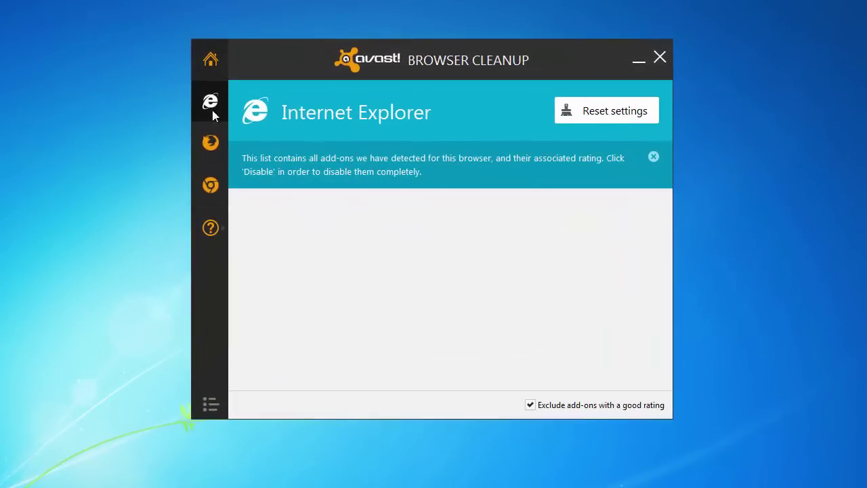
click(239, 155)
click(211, 101)
click(637, 117)
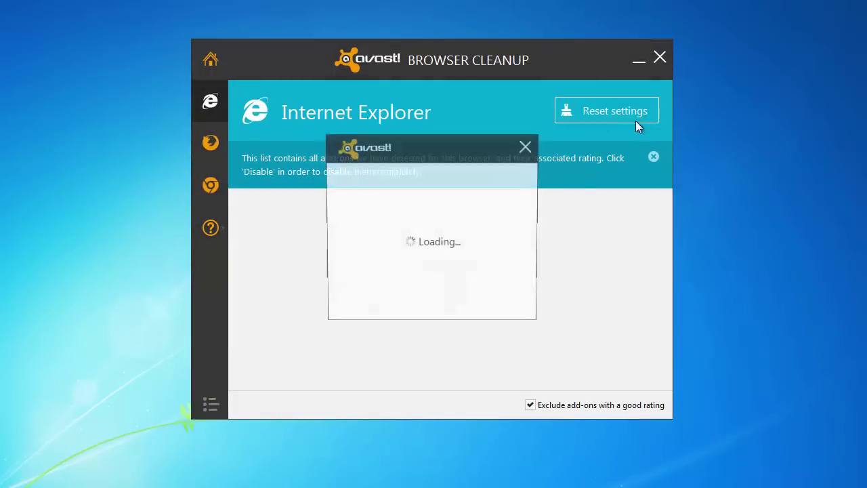
click(469, 241)
click(413, 286)
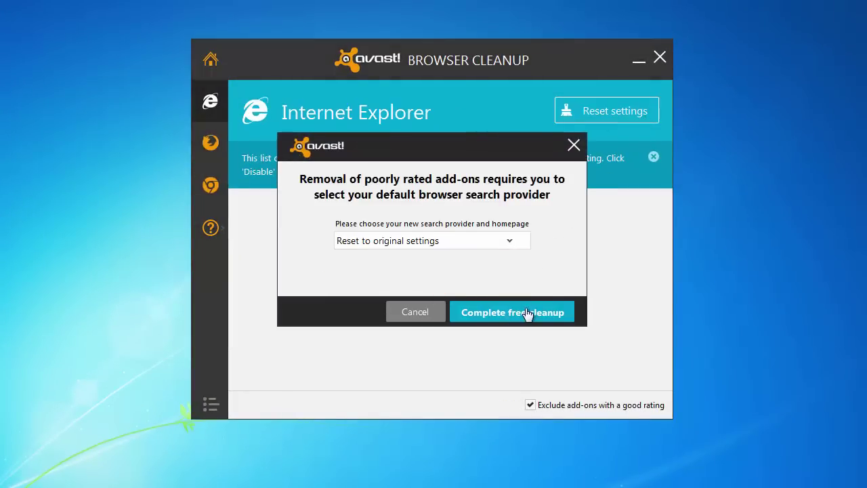
click(527, 312)
click(533, 313)
- Reset Firefox to original settings with Complete free cleanup, then close the confirmation
click(210, 143)
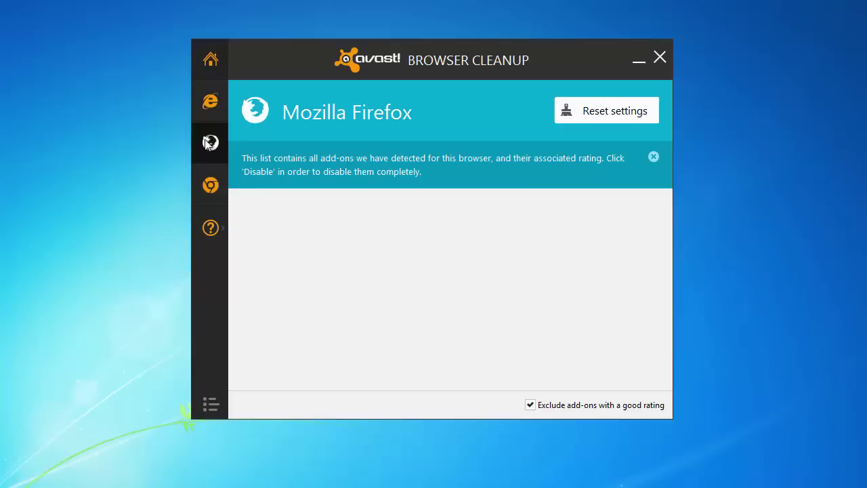
click(601, 111)
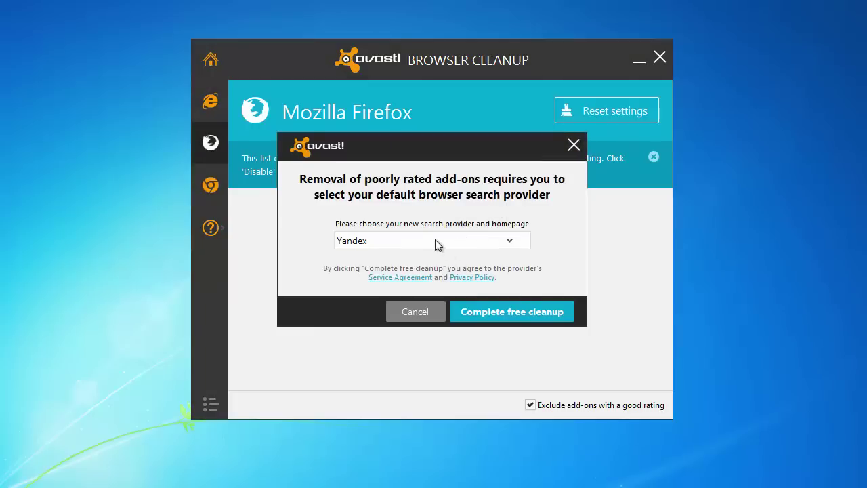
click(437, 243)
click(419, 287)
click(490, 309)
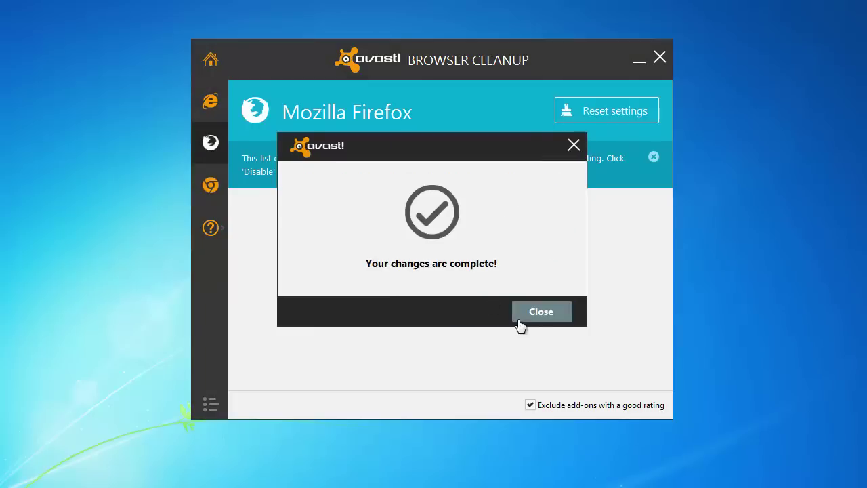
click(534, 311)
- Reset Chrome to original settings with Complete free cleanup, then close the confirmation
click(210, 185)
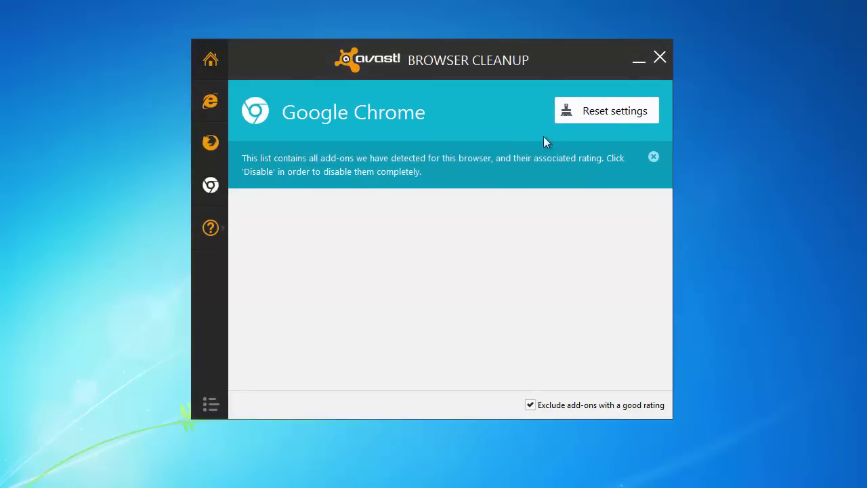
click(614, 111)
click(492, 245)
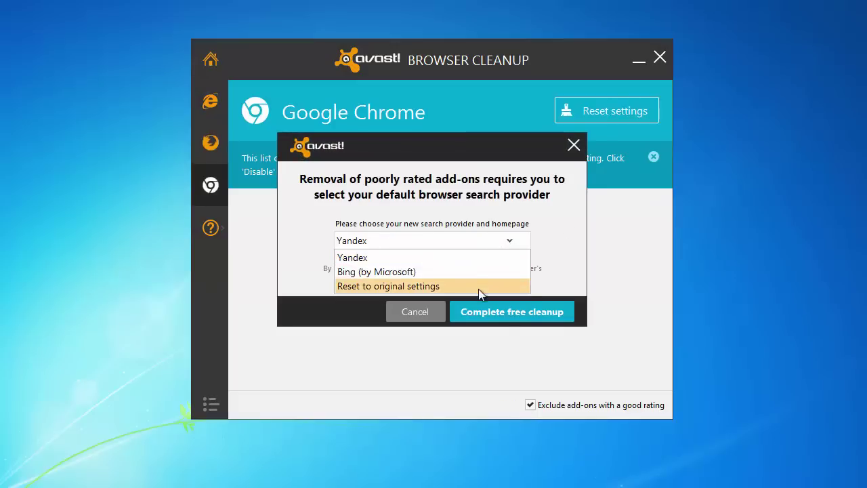
click(478, 288)
click(505, 313)
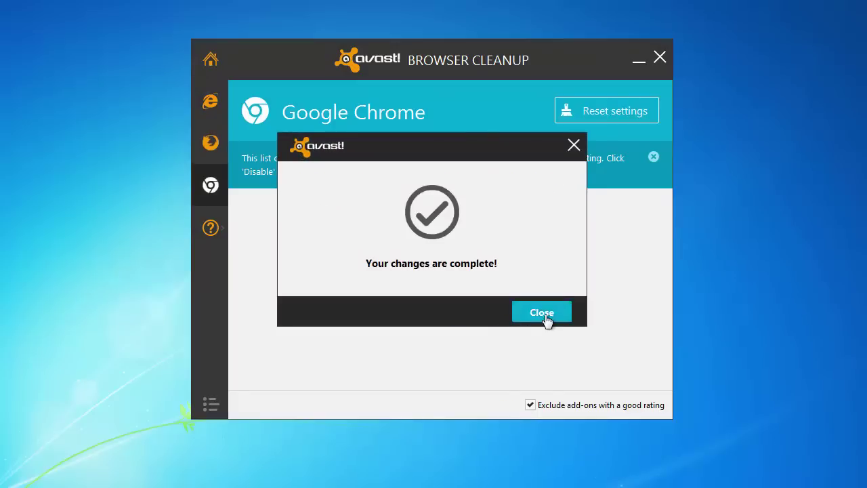
click(542, 313)
- Open Local Disk (C:) from Computer in the Start menu
click(210, 101)
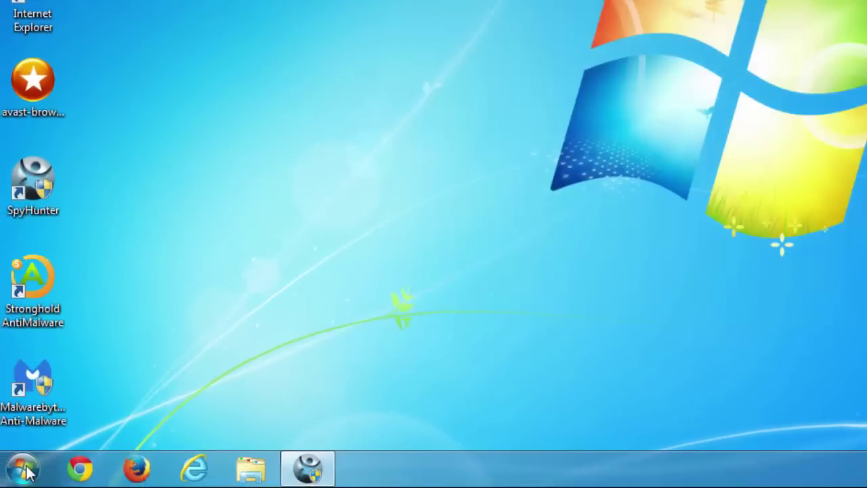
click(24, 469)
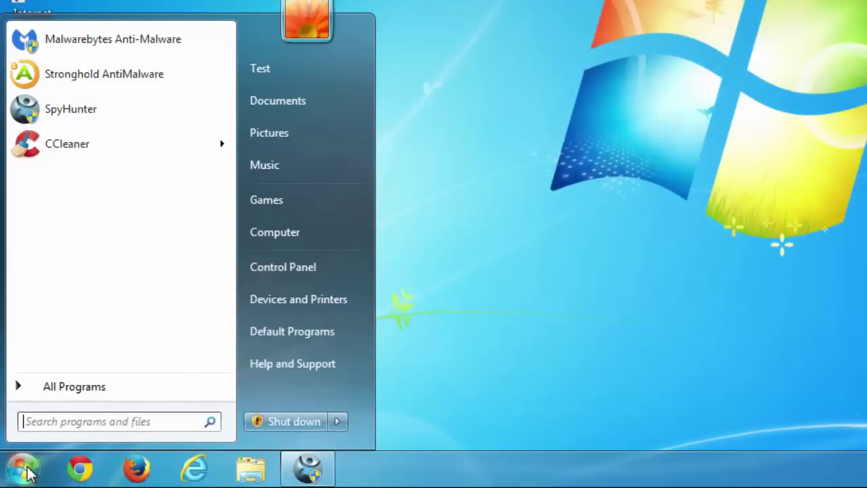
click(627, 88)
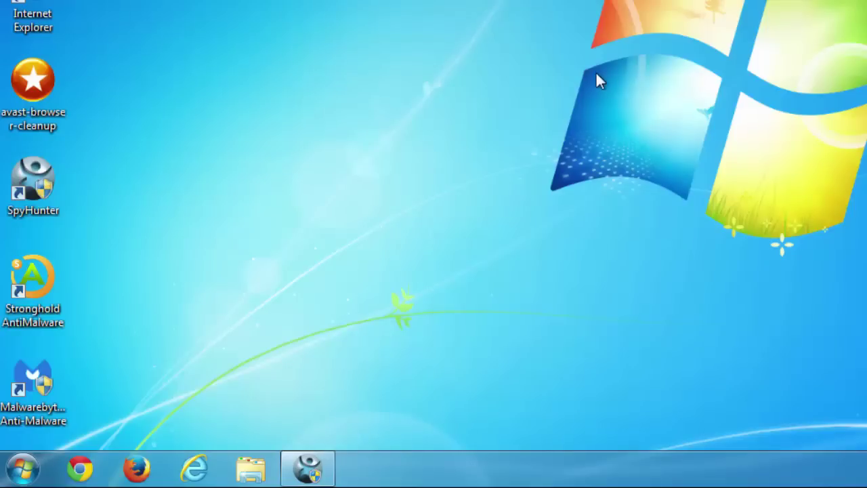
click(22, 467)
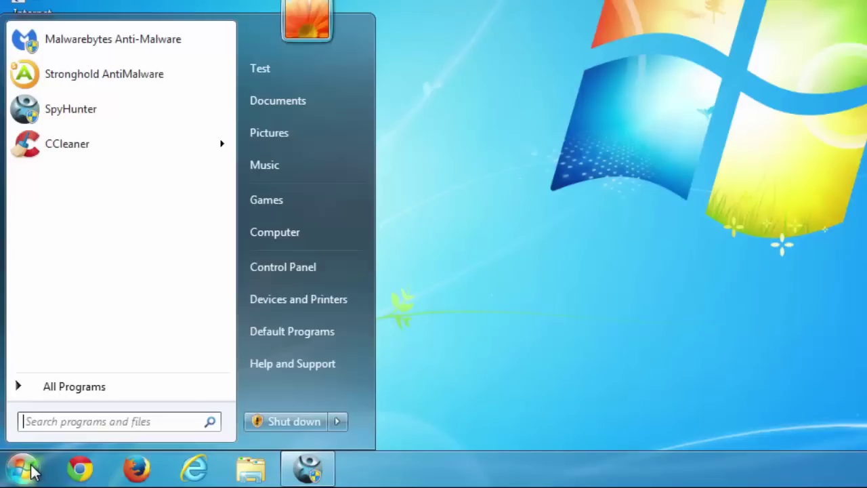
click(293, 233)
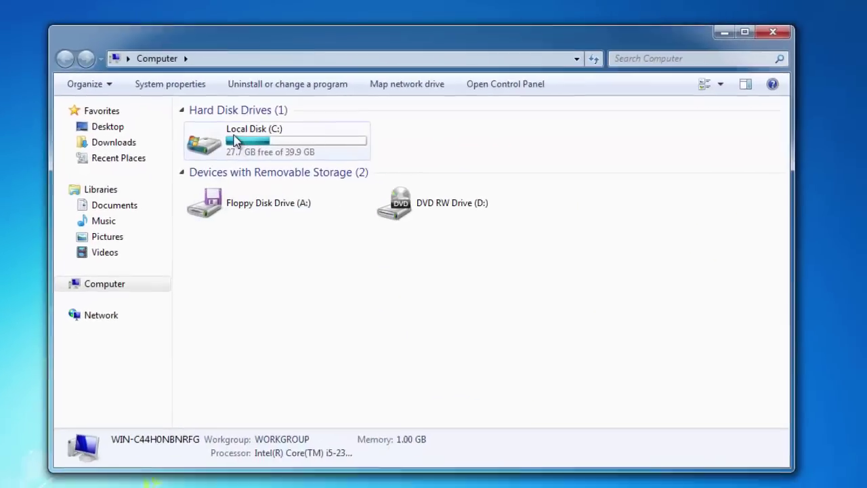
double_click(293, 153)
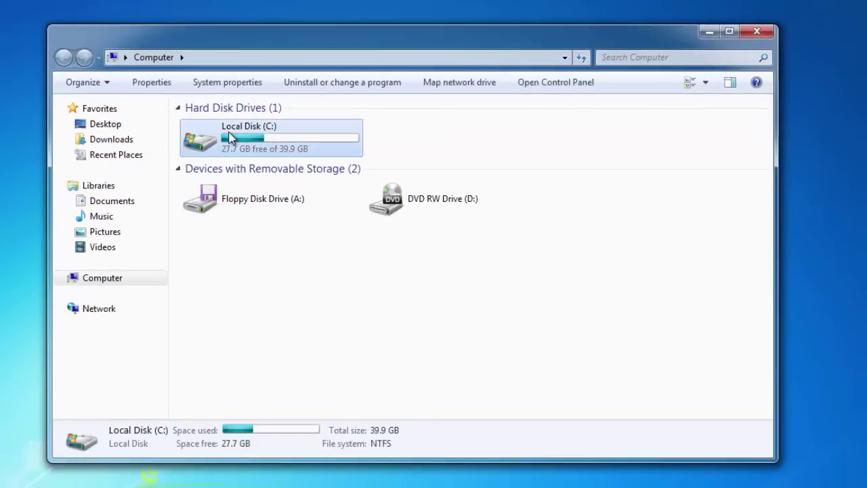
- Set Folder Options to show hidden files, folders and drives, and apply
click(88, 82)
click(130, 225)
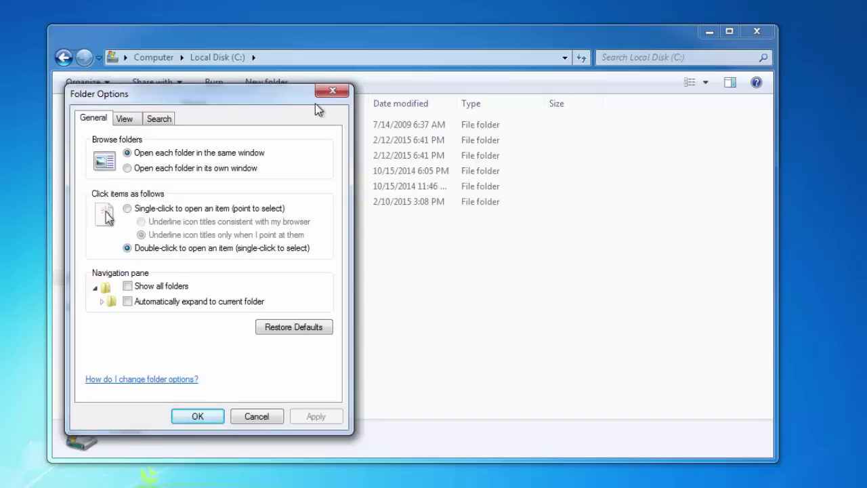
click(131, 122)
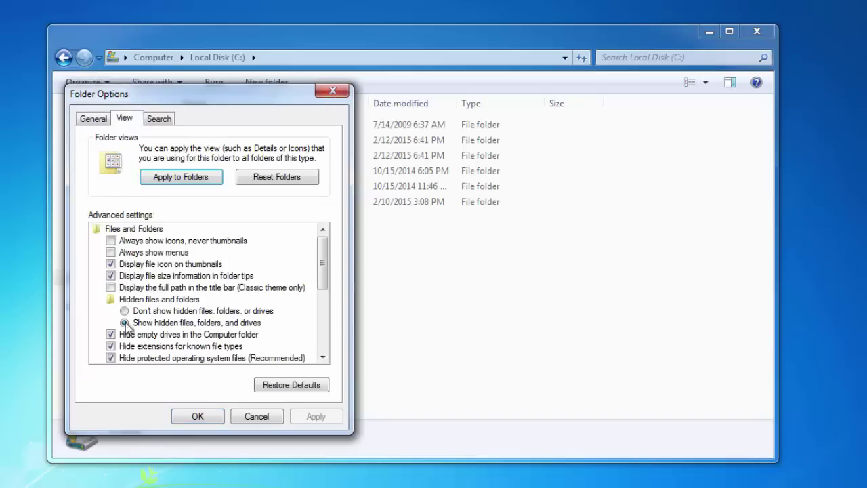
click(125, 324)
click(316, 417)
click(214, 417)
- Navigate to the C:\Users\Test\AppData\Local\Temp folder
click(85, 82)
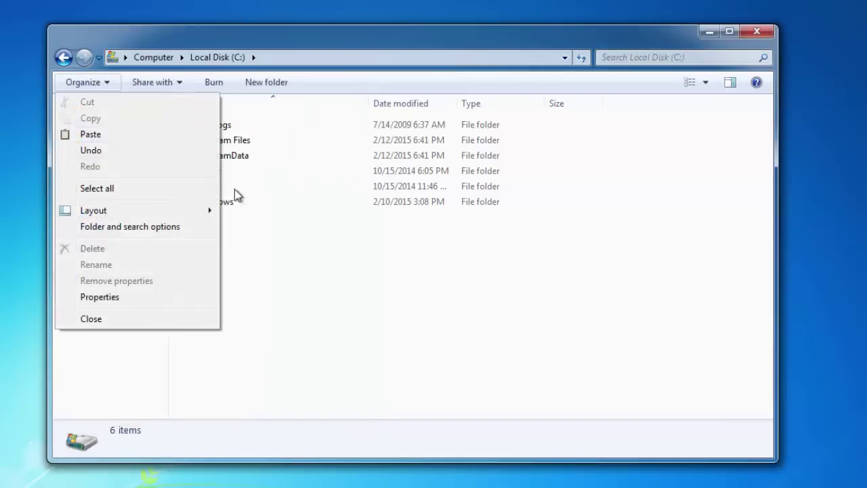
click(378, 244)
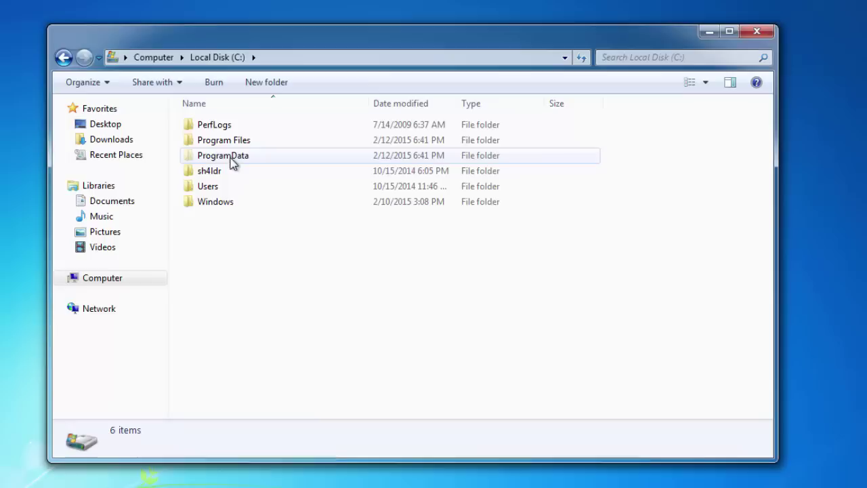
double_click(215, 187)
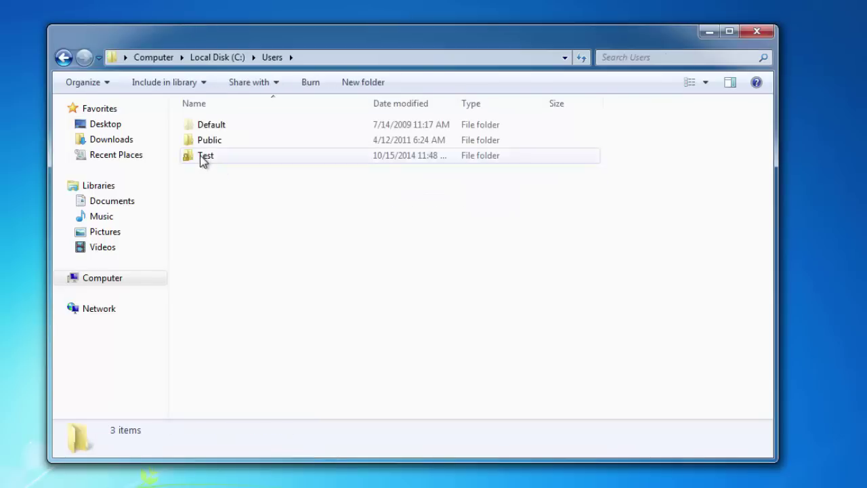
double_click(200, 157)
double_click(205, 127)
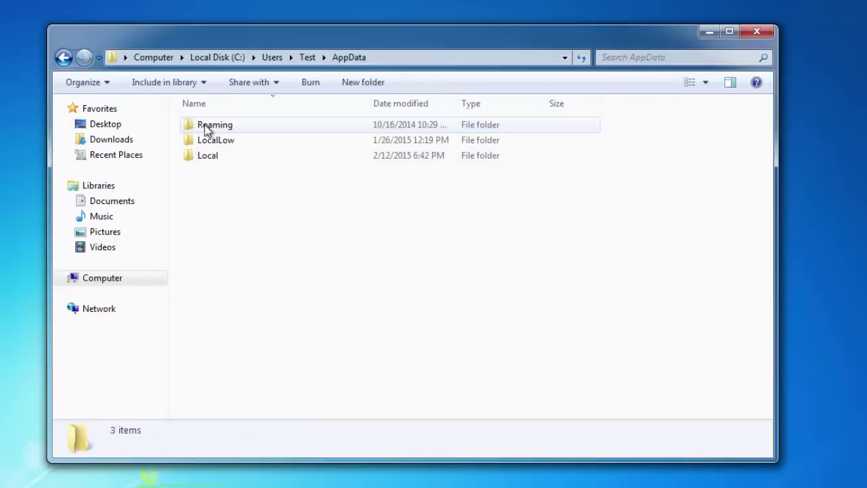
double_click(207, 155)
double_click(206, 235)
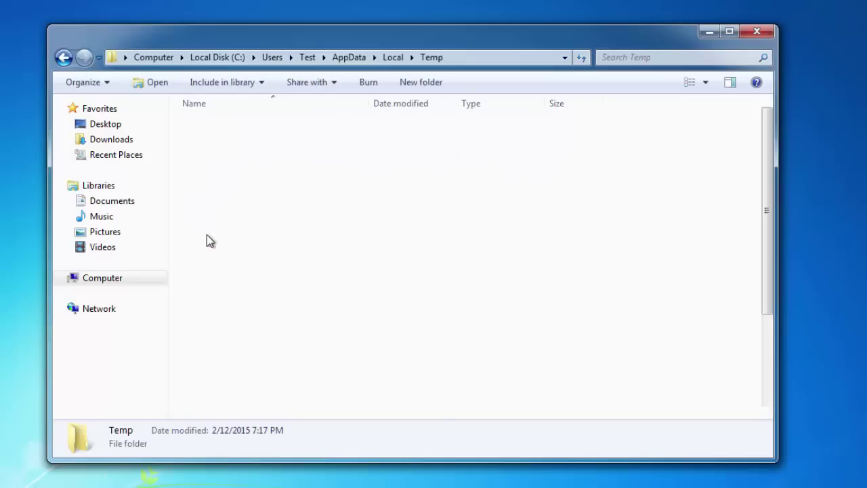
scroll(614, 222, down, 3)
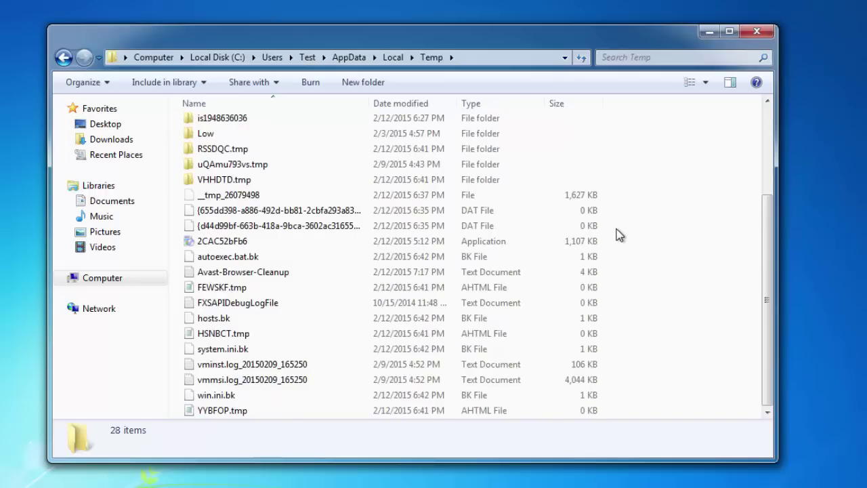
- Delete all 28 items in Temp, skipping the in-use file, and return to AppData
key(ctrl+a)
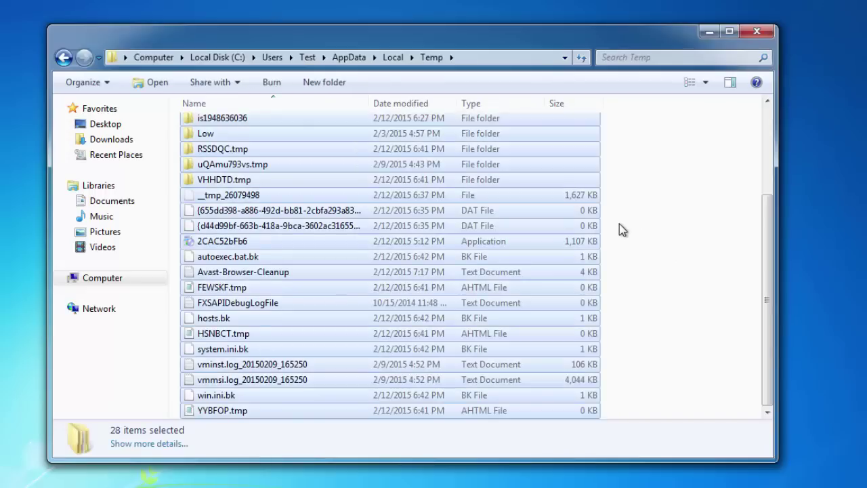
key(Delete)
key(Return)
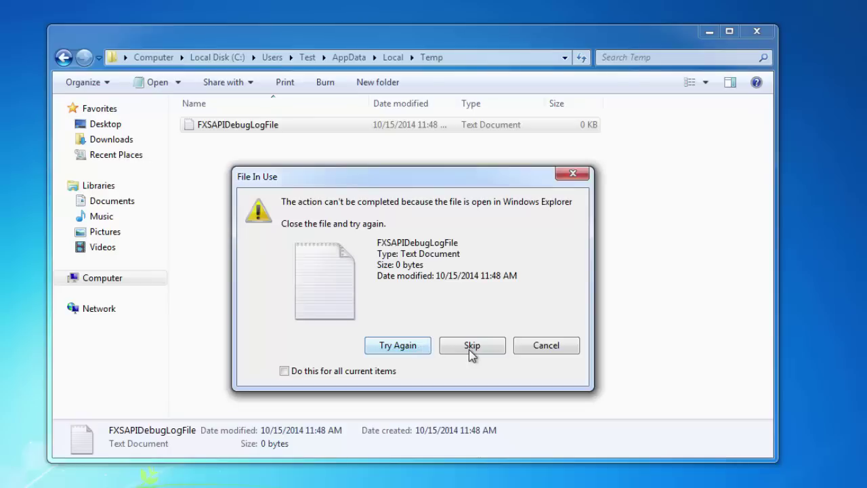
click(469, 349)
click(63, 59)
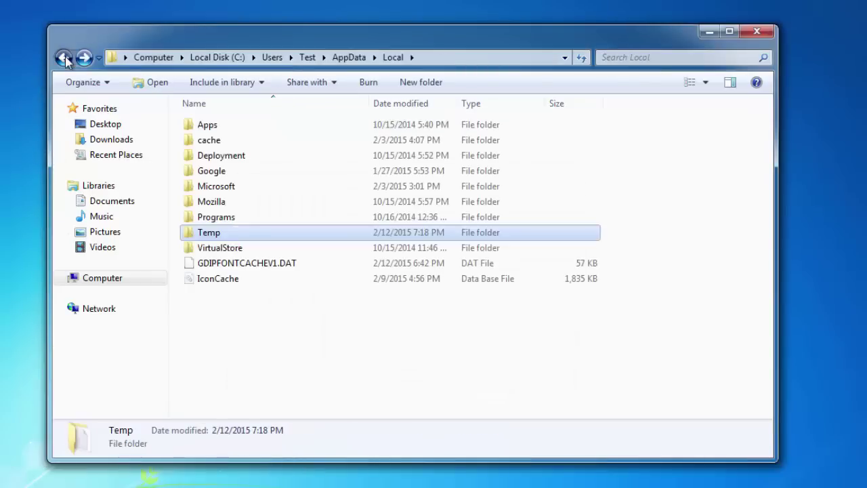
click(63, 58)
- Go back to the root of C: and open the ProgramData folder
double_click(240, 130)
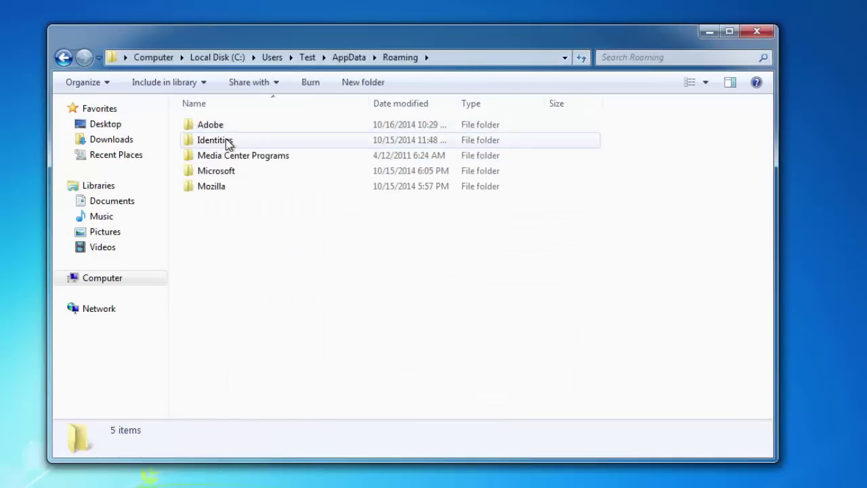
click(64, 57)
click(63, 58)
click(63, 58)
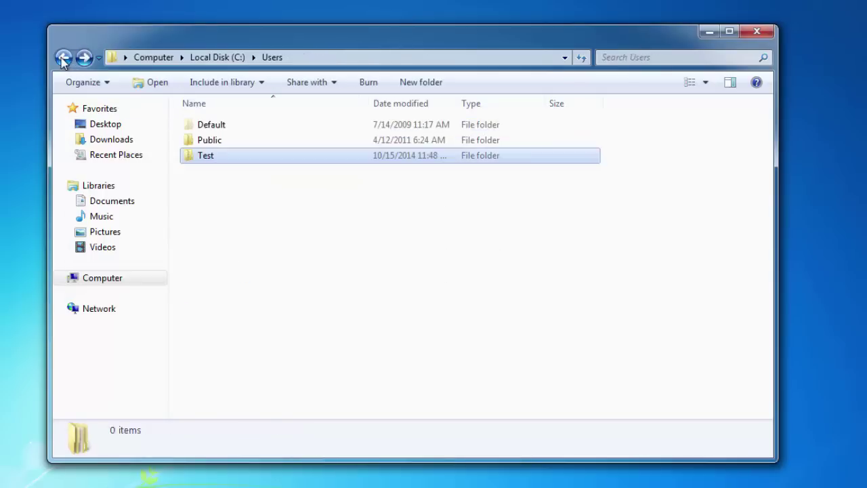
click(63, 57)
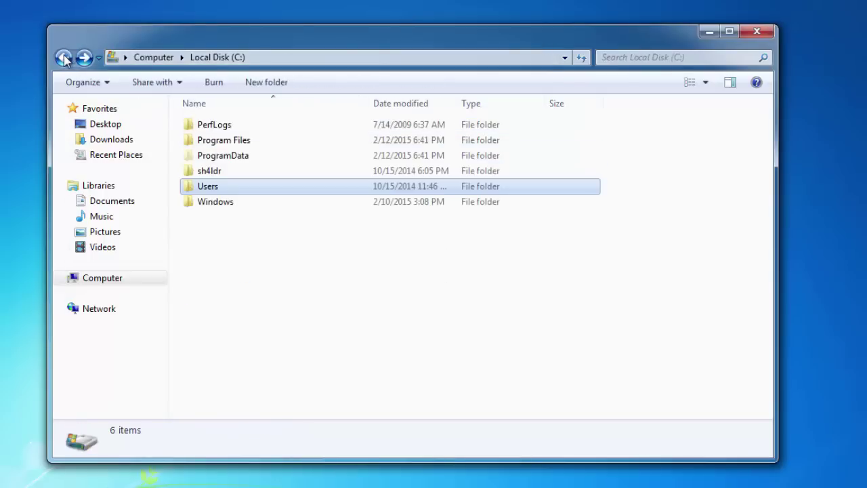
double_click(210, 155)
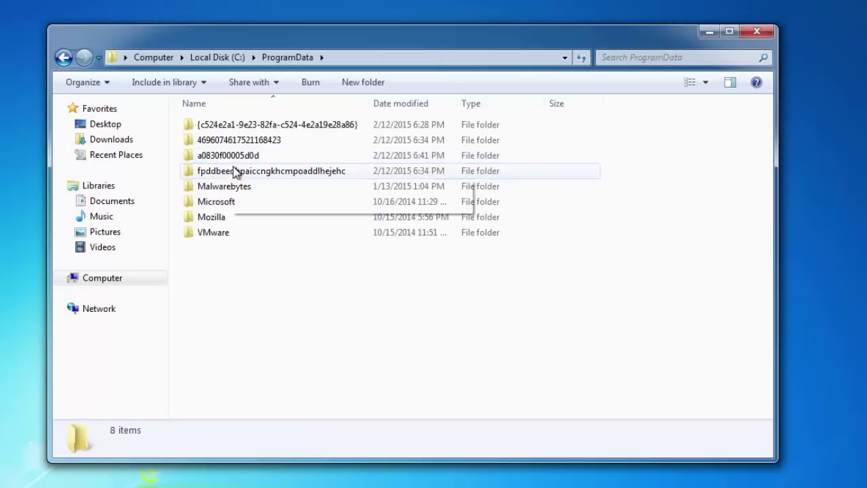
- Delete the four random-named leftover folders in ProgramData, granting administrator permission
drag(647, 124, 348, 174)
key(Delete)
key(Return)
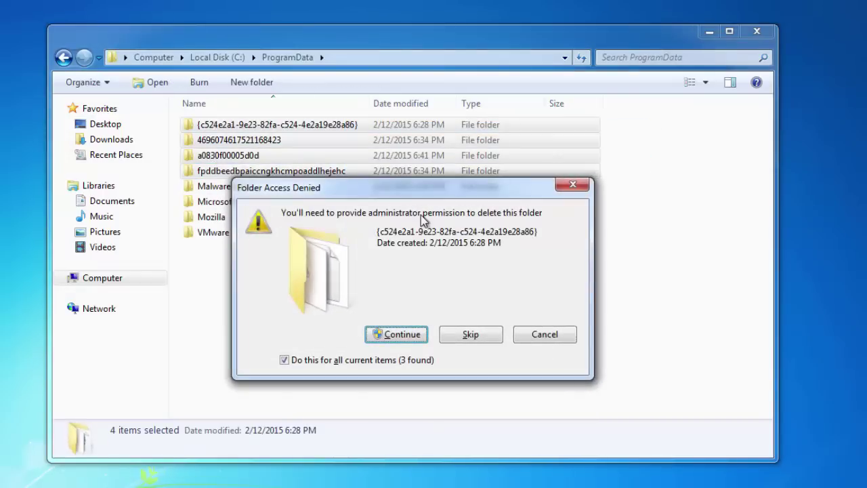
click(406, 334)
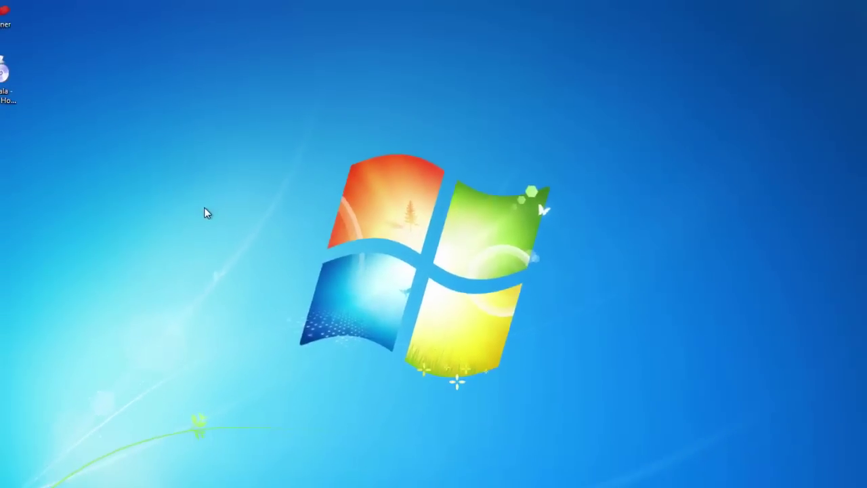
- Refresh the desktop and delete the leftover shortcut beside CCleaner
right_click(242, 191)
click(277, 226)
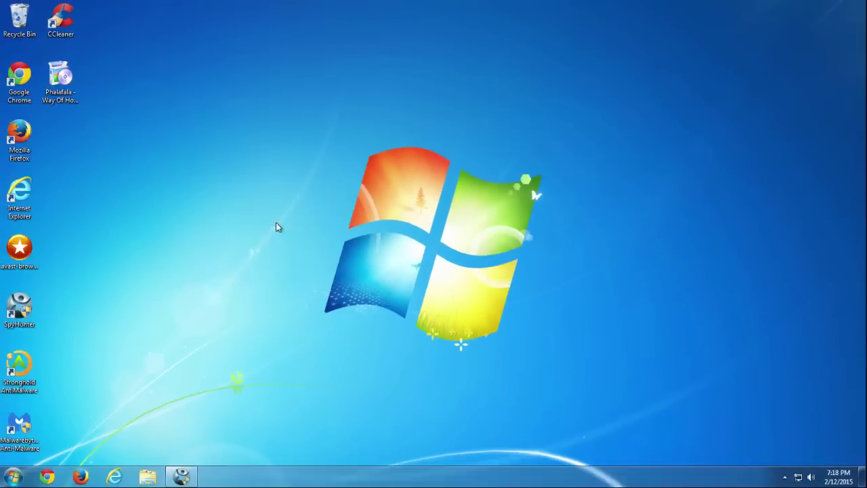
click(60, 80)
key(Delete)
key(Return)
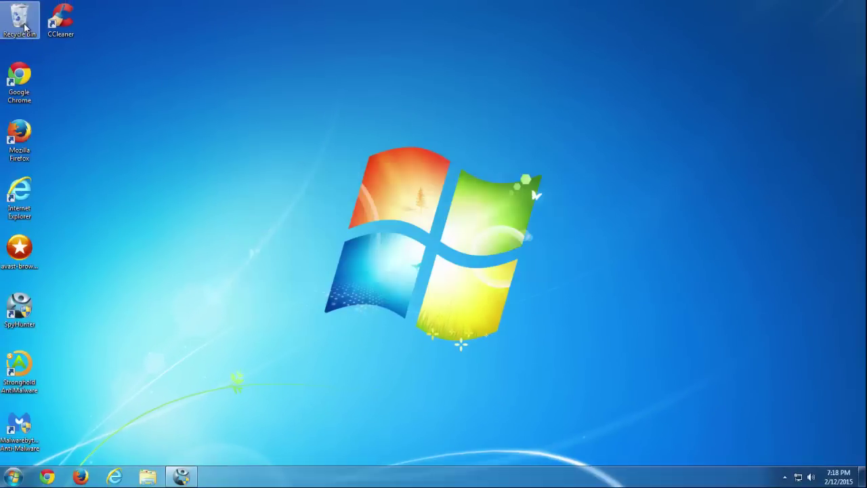
- Permanently delete all 34 items in the Recycle Bin and refresh the desktop
double_click(25, 27)
click(255, 86)
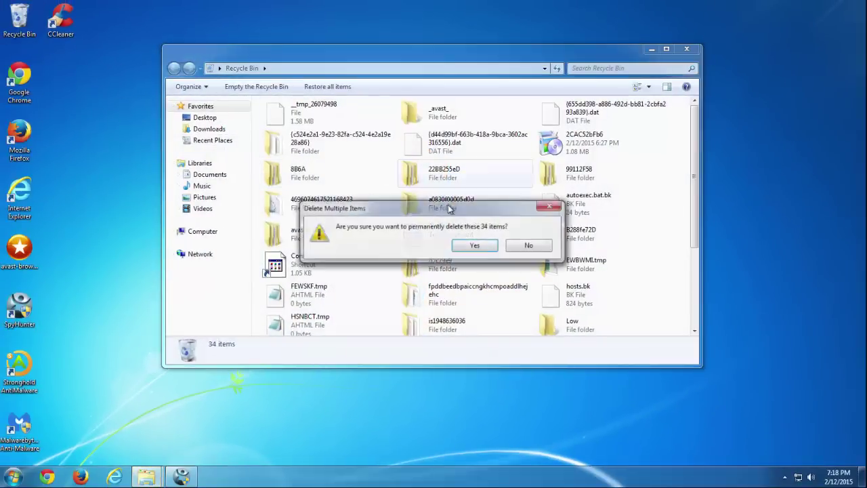
click(477, 246)
click(686, 48)
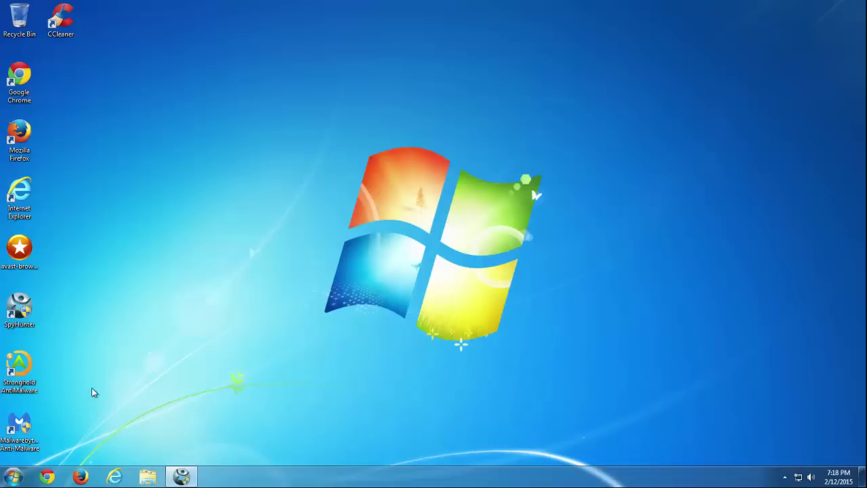
right_click(80, 402)
click(57, 437)
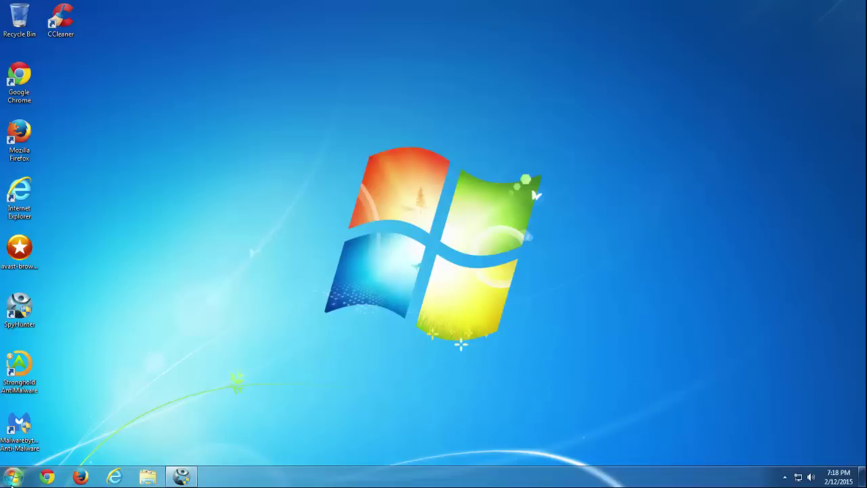
click(13, 483)
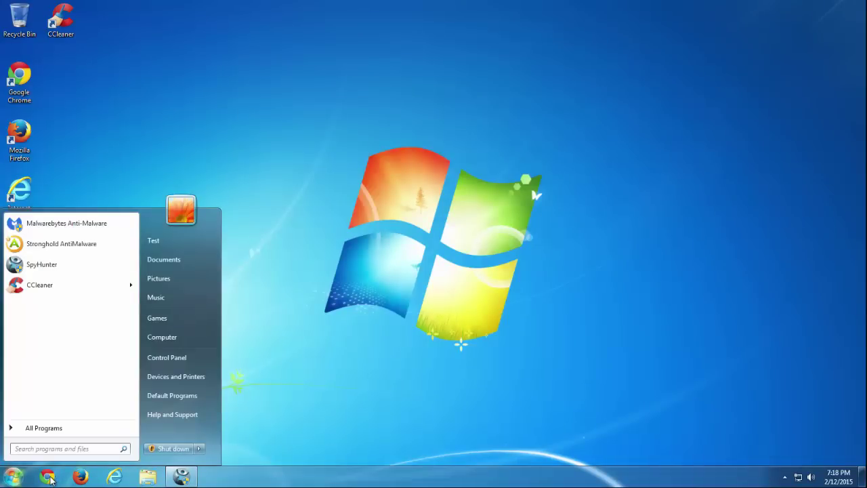
- Relaunch Chrome and view its Extensions list via Settings: Google Docs, Sheets and Slides
click(48, 477)
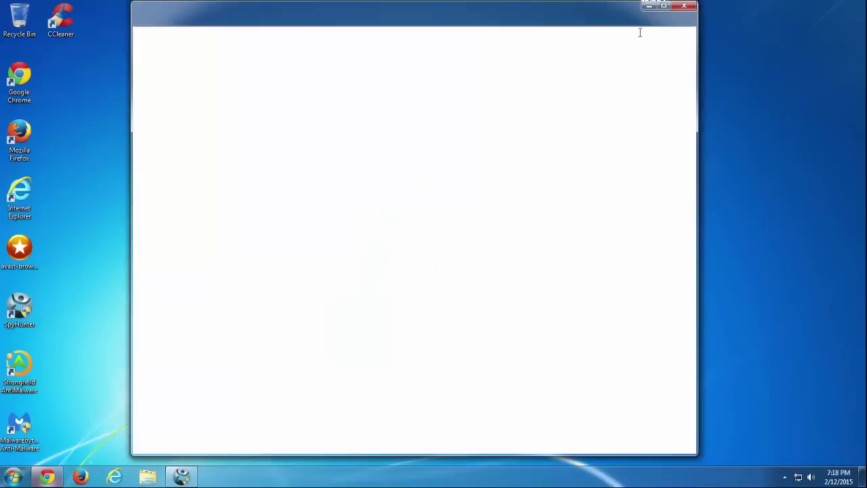
click(685, 34)
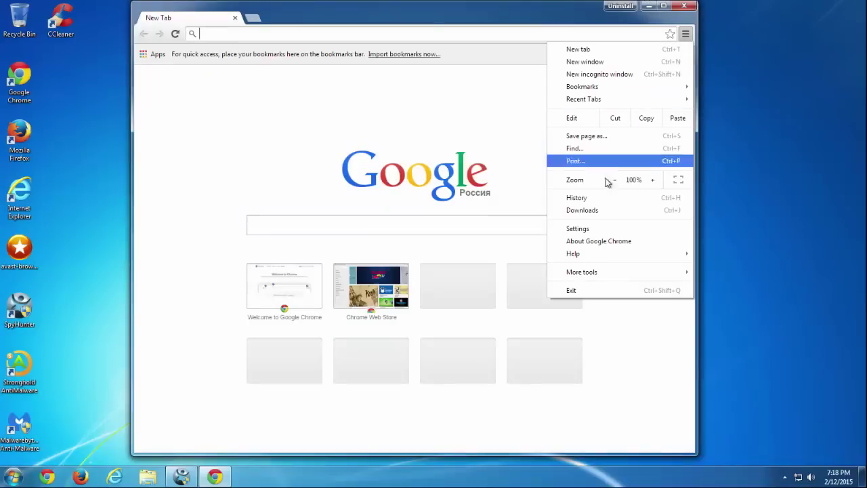
click(600, 230)
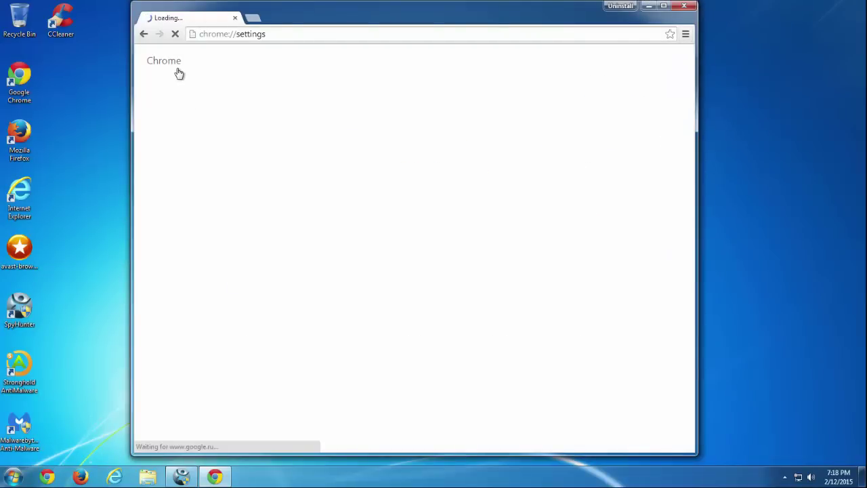
click(165, 101)
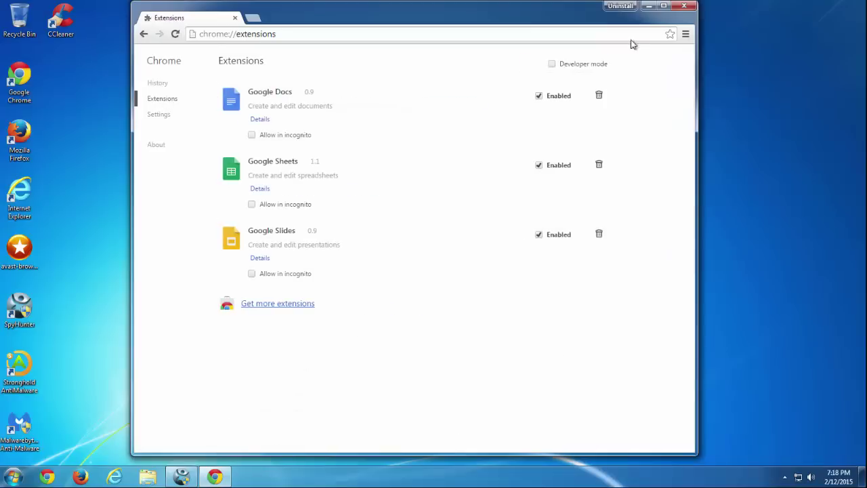